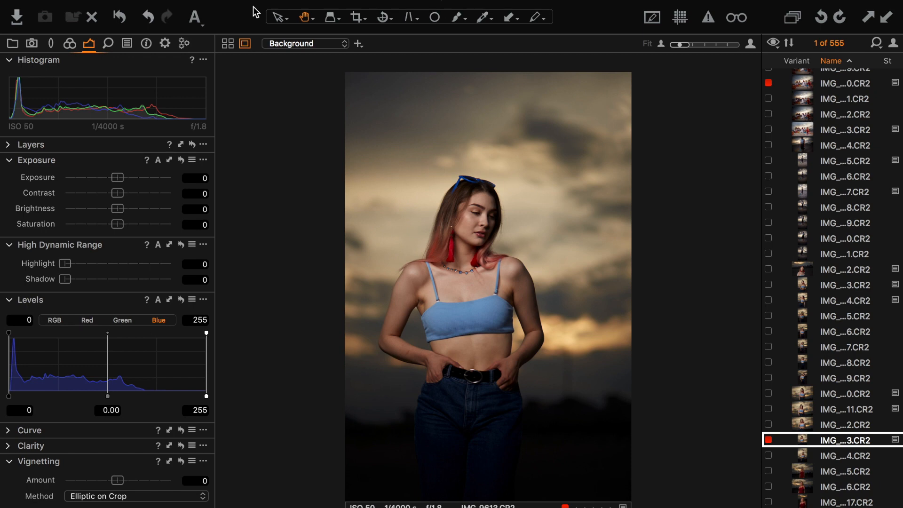
- Raise the portrait's sharpening amount to 203 and check the facial detail up close
{"action": "left_click", "coordinate": [109, 44]}
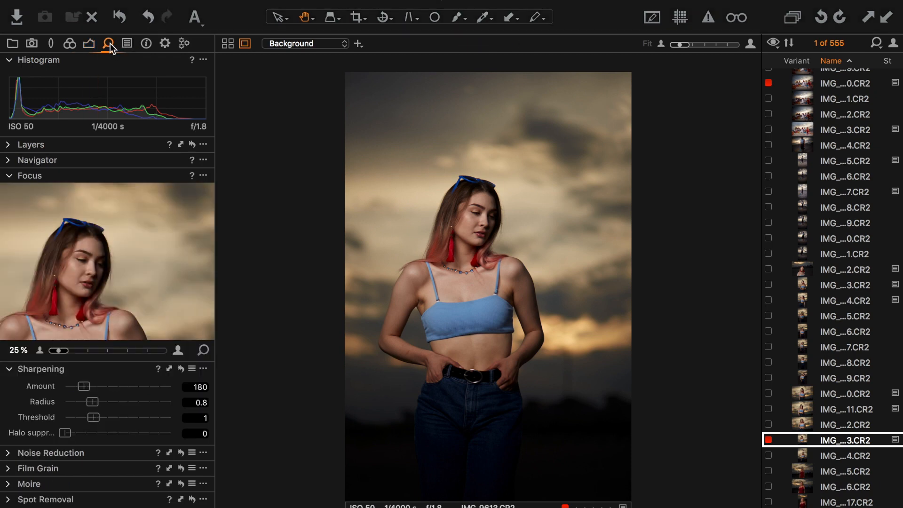
{"action": "left_click", "coordinate": [460, 212]}
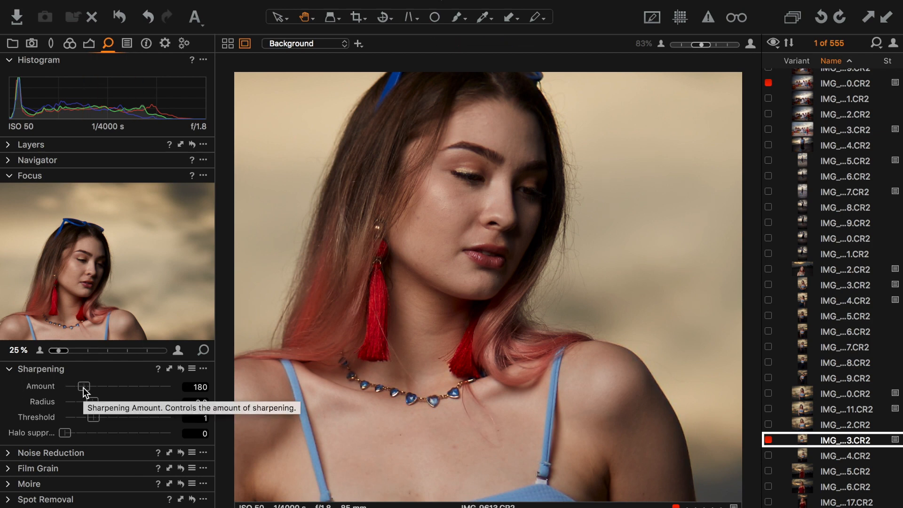
{"action": "mouse_move", "coordinate": [84, 388]}
{"action": "left_mouse_down"}
{"action": "mouse_move", "coordinate": [93, 388]}
{"action": "mouse_move", "coordinate": [86, 388]}
{"action": "left_mouse_up"}
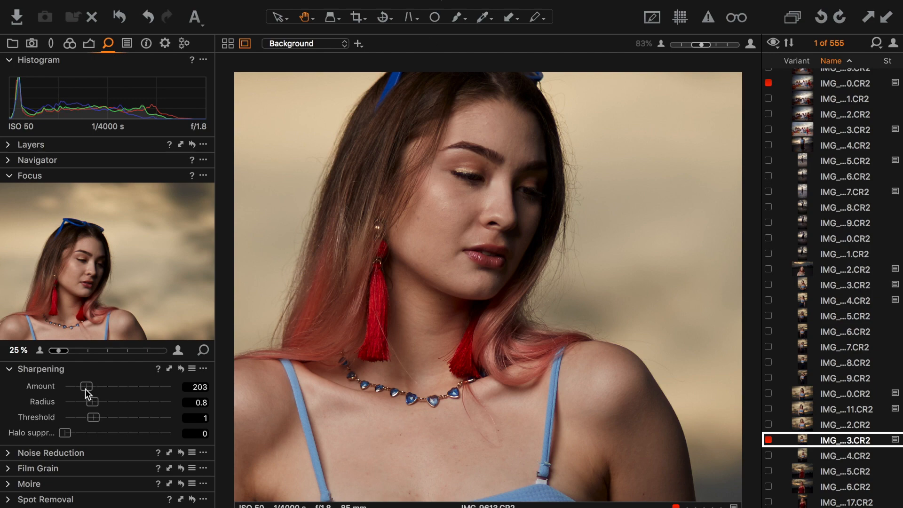
{"action": "scroll", "coordinate": [482, 182], "scroll_direction": "up", "scroll_amount": 3}
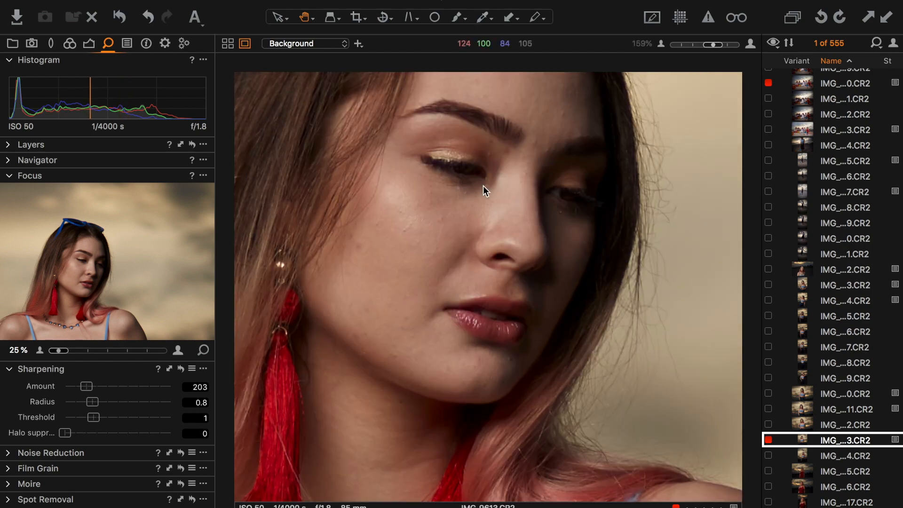
{"action": "scroll", "coordinate": [483, 186], "scroll_direction": "down", "scroll_amount": 3}
- Set the High Dynamic Range recovery to Shadow 25 and Highlight 18
{"action": "left_click", "coordinate": [89, 44]}
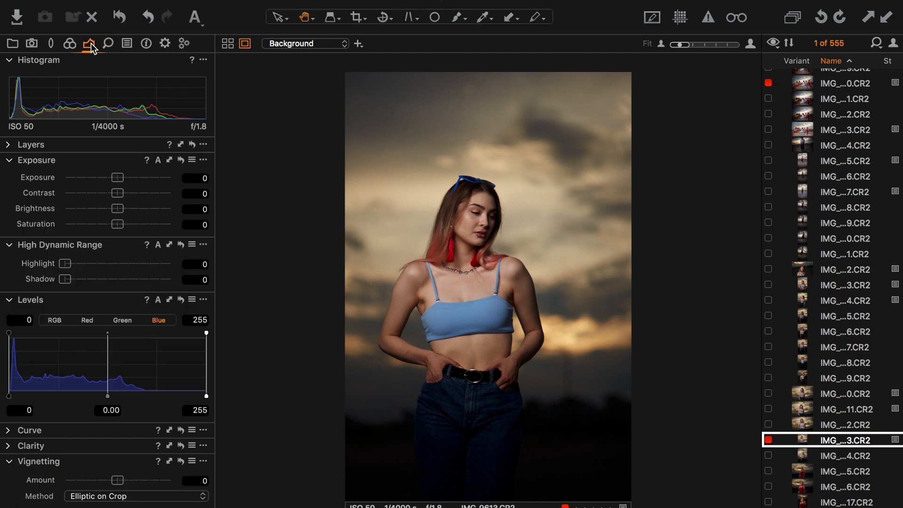
{"action": "left_click", "coordinate": [77, 279]}
{"action": "mouse_move", "coordinate": [78, 279]}
{"action": "left_mouse_down"}
{"action": "mouse_move", "coordinate": [176, 279]}
{"action": "mouse_move", "coordinate": [70, 278]}
{"action": "mouse_move", "coordinate": [94, 279]}
{"action": "left_mouse_up"}
{"action": "left_click_drag", "start_coordinate": [64, 264], "coordinate": [84, 266]}
{"action": "double_click", "coordinate": [467, 200]}
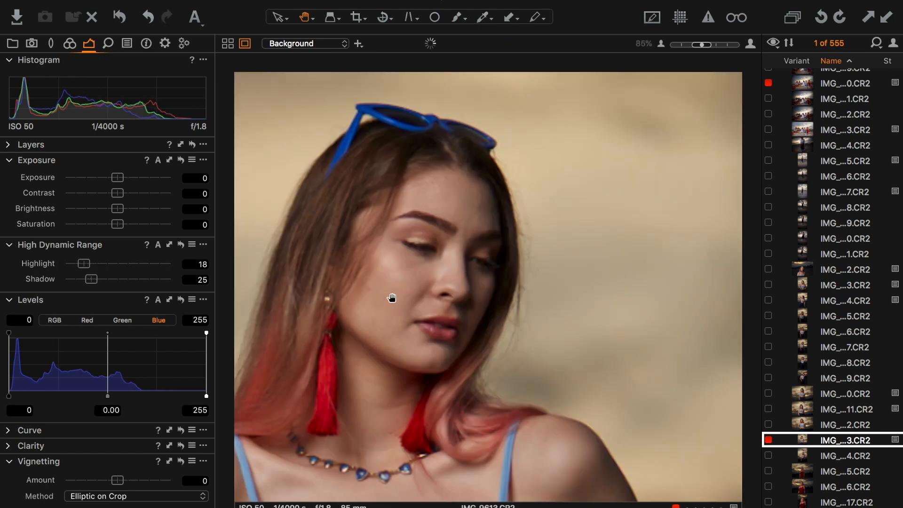
{"action": "double_click", "coordinate": [391, 298]}
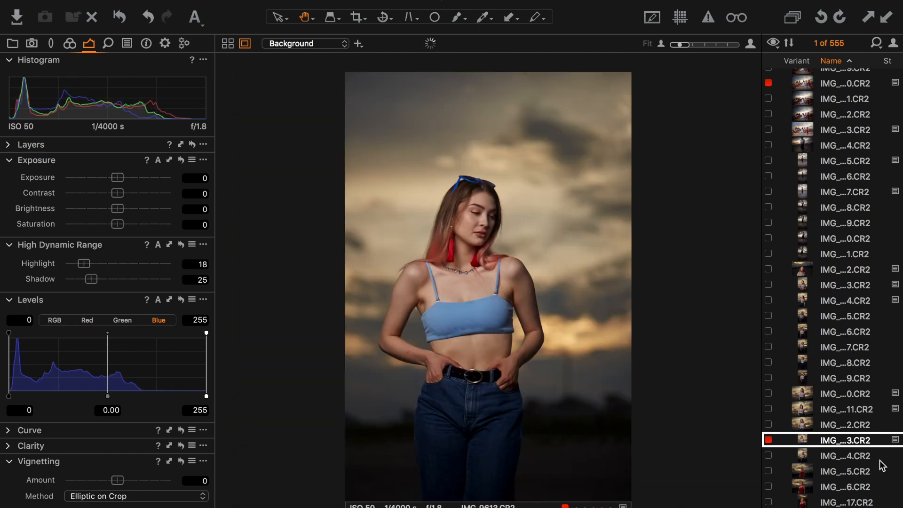
- Send the selected IMG_9613 photo to Photoshop as a PSD and duplicate its Background layer
{"action": "right_click", "coordinate": [850, 444]}
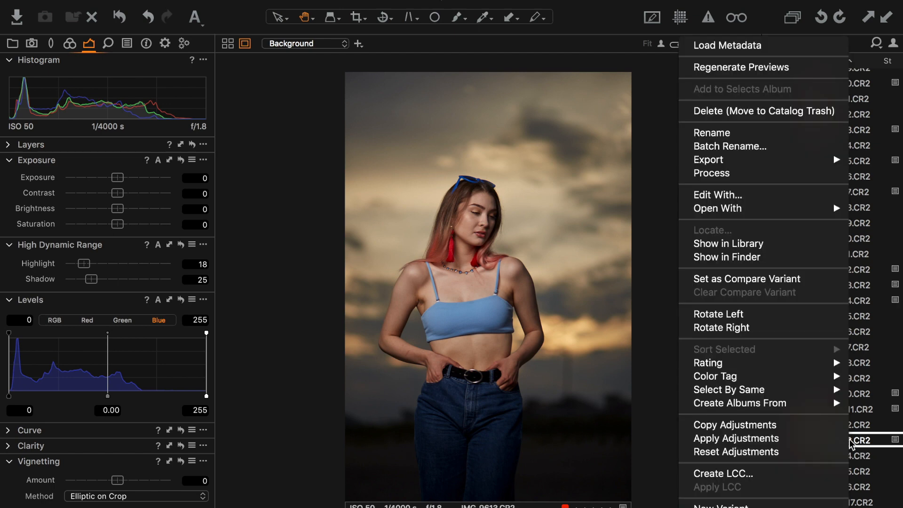
{"action": "left_click", "coordinate": [785, 195]}
{"action": "left_click", "coordinate": [528, 212]}
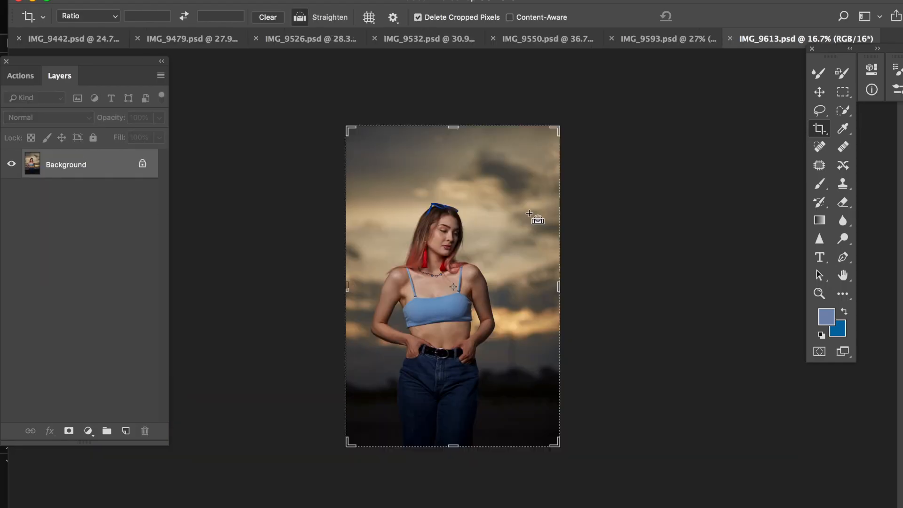
{"action": "key", "text": "super+j"}
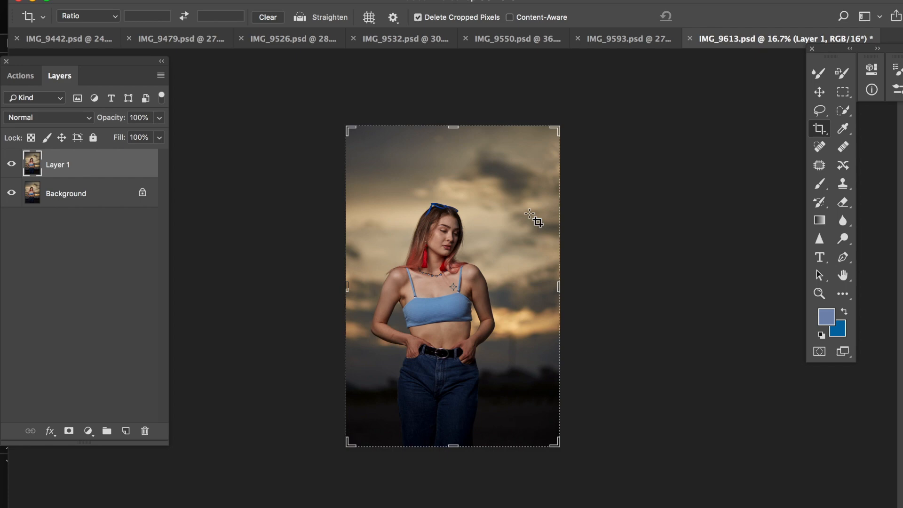
- Heal the small blemishes on the face on the duplicated layer with the content-aware Spot Healing Brush at size 7
{"action": "key", "text": "super+plus"}
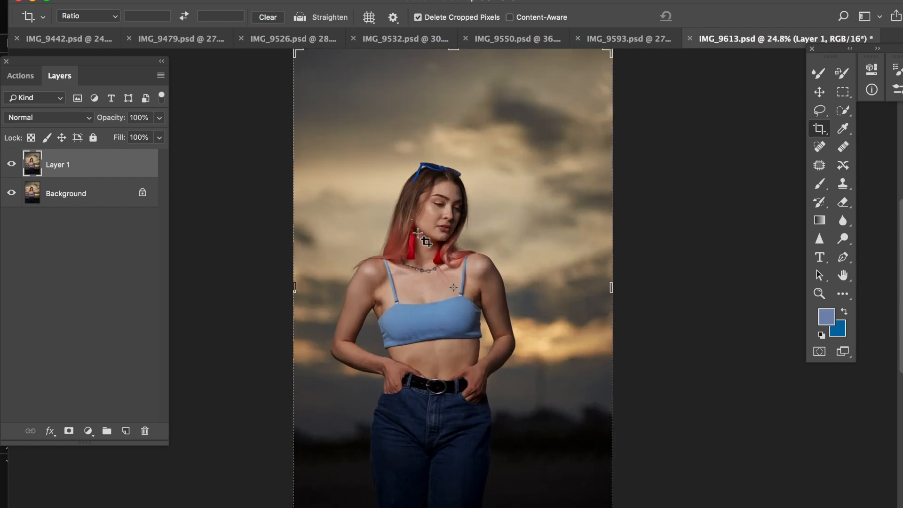
{"action": "key", "text": "super+plus"}
{"action": "key", "text": "super+plus"}
{"action": "key", "text": "super+plus"}
{"action": "key", "text": "super+plus"}
{"action": "key", "text": "super+plus"}
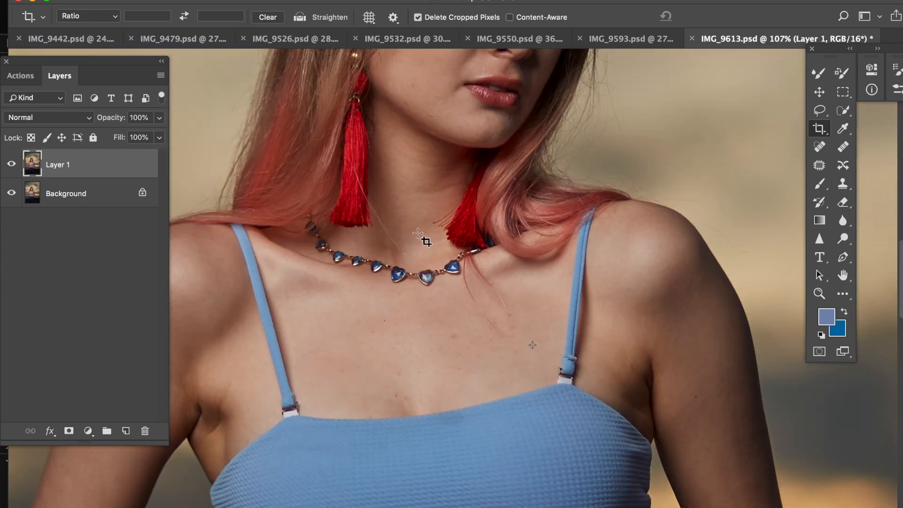
{"action": "scroll", "coordinate": [417, 233], "scroll_direction": "up", "scroll_amount": 5}
{"action": "key", "text": "super+plus"}
{"action": "key", "text": "super+plus"}
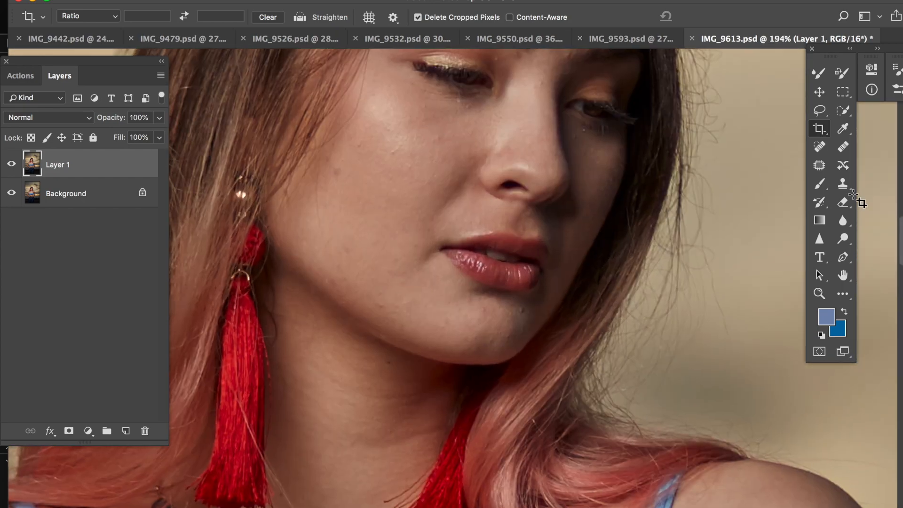
{"action": "left_click", "coordinate": [818, 147]}
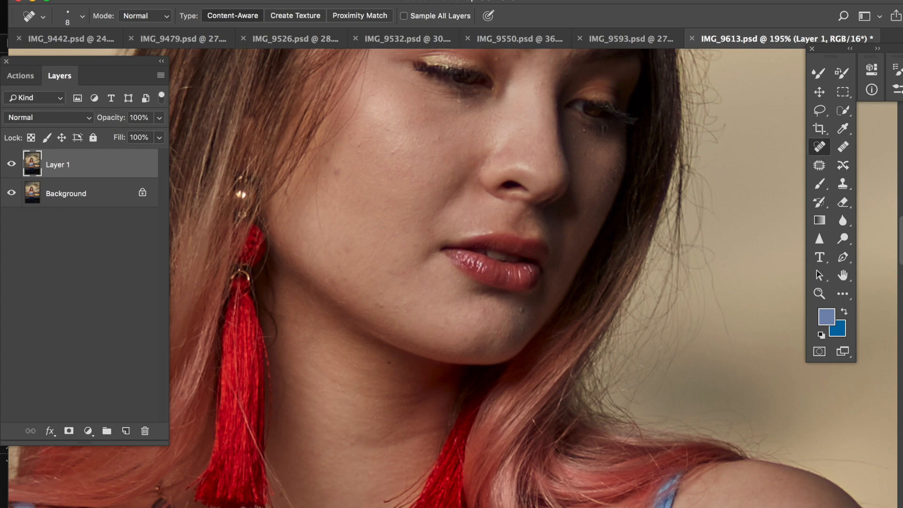
{"action": "scroll", "coordinate": [393, 175], "scroll_direction": "up", "scroll_amount": 2}
{"action": "scroll", "coordinate": [394, 175], "scroll_direction": "up", "scroll_amount": 3}
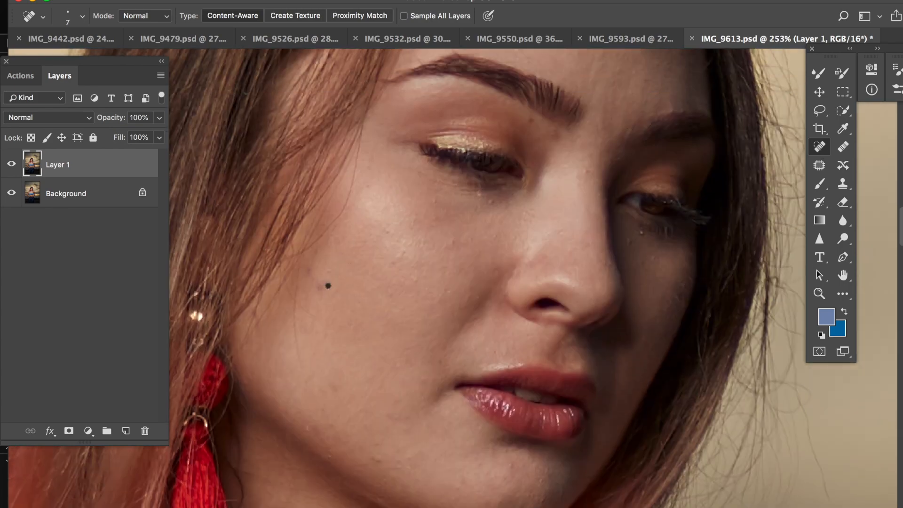
{"action": "scroll", "coordinate": [359, 418], "scroll_direction": "down", "scroll_amount": 2}
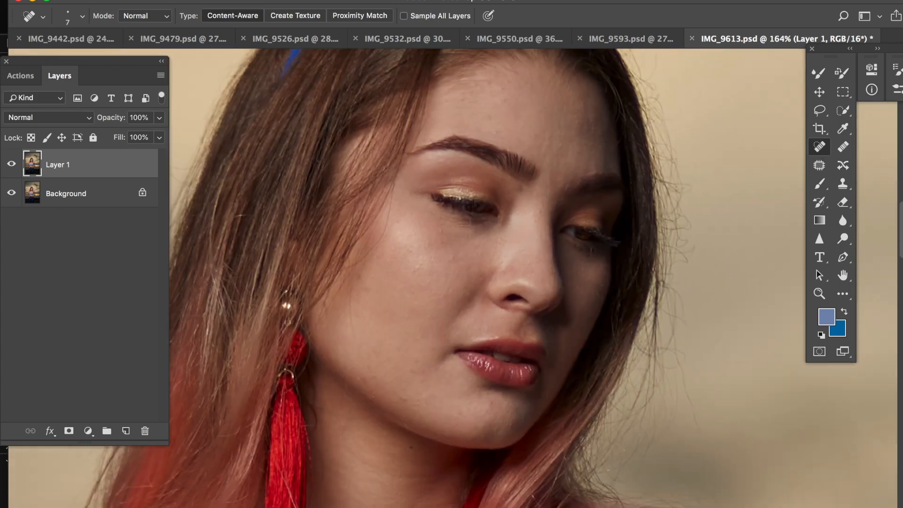
- Enlarge the Spot Healing Brush to 25 and heal the blemishes on the chest
{"action": "scroll", "coordinate": [505, 179], "scroll_direction": "down", "scroll_amount": 3}
{"action": "key", "text": "]"}
{"action": "key", "text": "]"}
{"action": "key", "text": "]"}
{"action": "key", "text": "]"}
{"action": "key", "text": "]"}
{"action": "key", "text": "]"}
{"action": "left_click", "coordinate": [525, 354]}
{"action": "left_click", "coordinate": [458, 338]}
{"action": "left_click", "coordinate": [469, 408]}
{"action": "scroll", "coordinate": [755, 409], "scroll_direction": "down", "scroll_amount": 2}
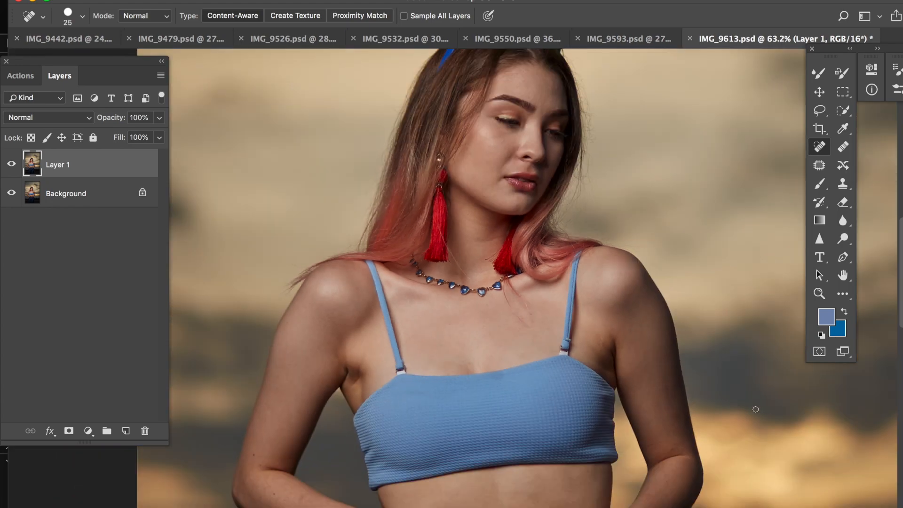
{"action": "scroll", "coordinate": [517, 282], "scroll_direction": "down", "scroll_amount": 2}
{"action": "scroll", "coordinate": [517, 282], "scroll_direction": "down", "scroll_amount": 3}
{"action": "scroll", "coordinate": [475, 155], "scroll_direction": "up", "scroll_amount": 4}
- Look up the saved Frequency Separation action in the FS Action set
{"action": "left_click", "coordinate": [20, 75]}
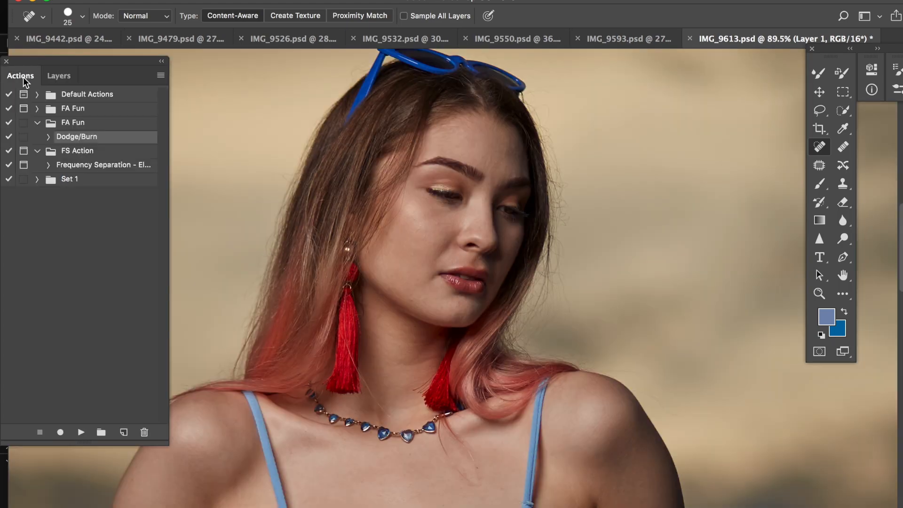
{"action": "left_click", "coordinate": [74, 165]}
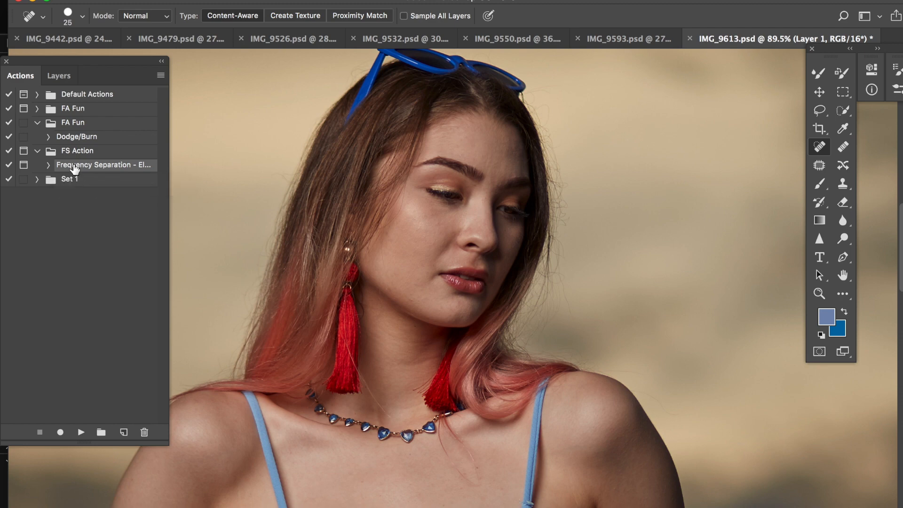
{"action": "left_click", "coordinate": [65, 76]}
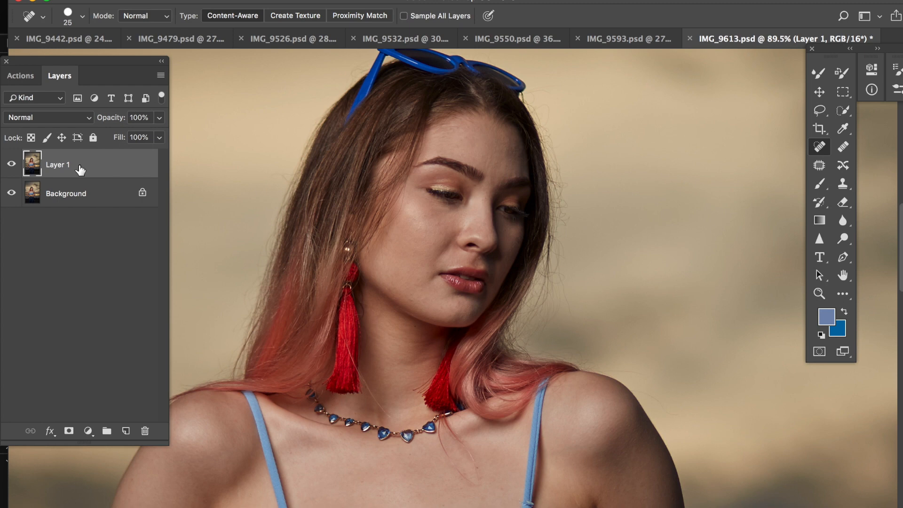
- Duplicate Layer 1 twice and put both copies in a group with the upper copy hidden
{"action": "key", "text": "super+j"}
{"action": "key", "text": "super+j"}
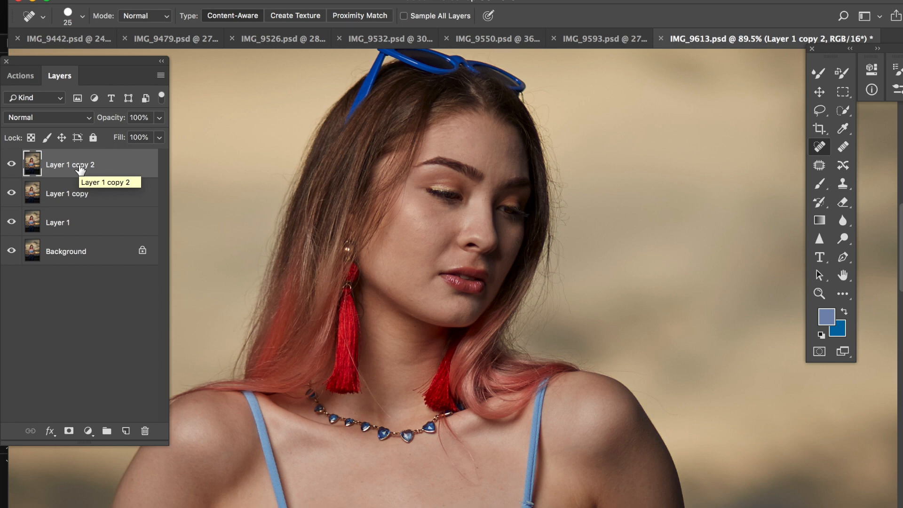
{"action": "left_click", "coordinate": [88, 198], "text": "shift"}
{"action": "key", "text": "super+g"}
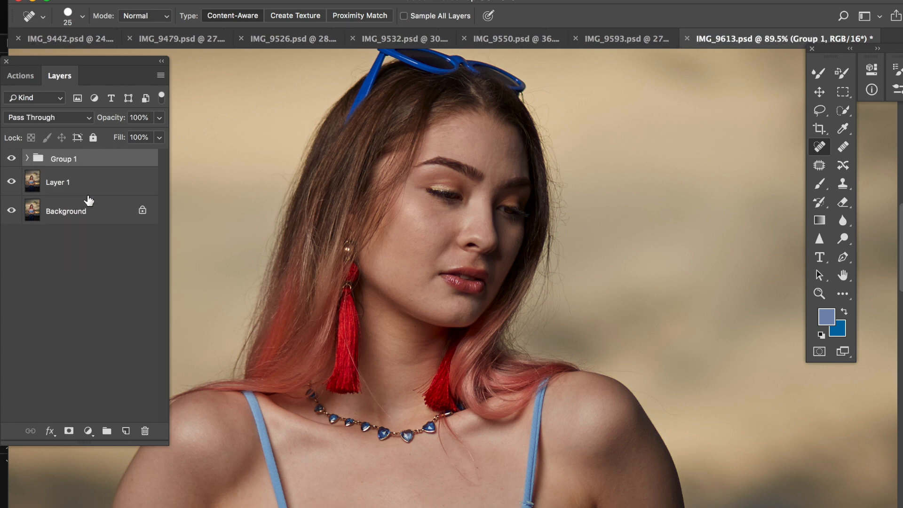
{"action": "left_click", "coordinate": [27, 159]}
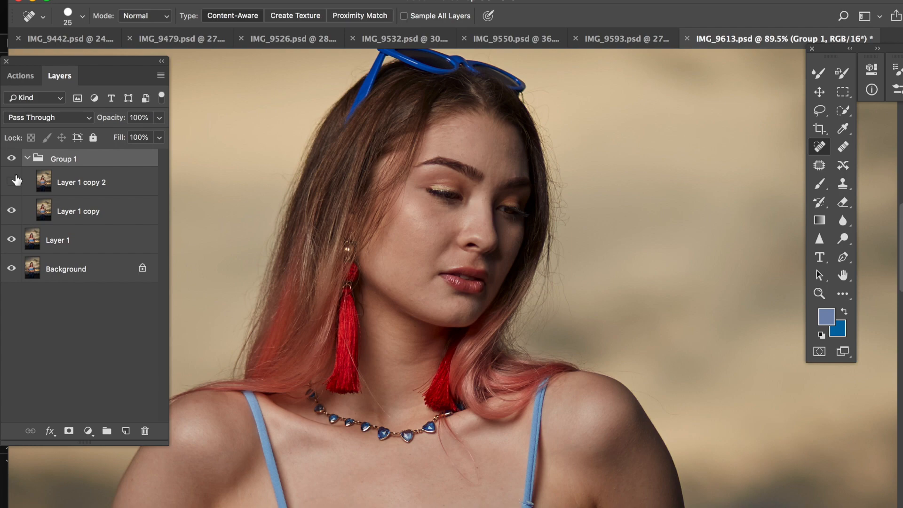
- Apply a Gaussian Blur with a 2-pixel radius to Layer 1 copy, judging the skin texture in the preview
{"action": "left_click", "coordinate": [81, 221]}
{"action": "left_click", "coordinate": [306, 0]}
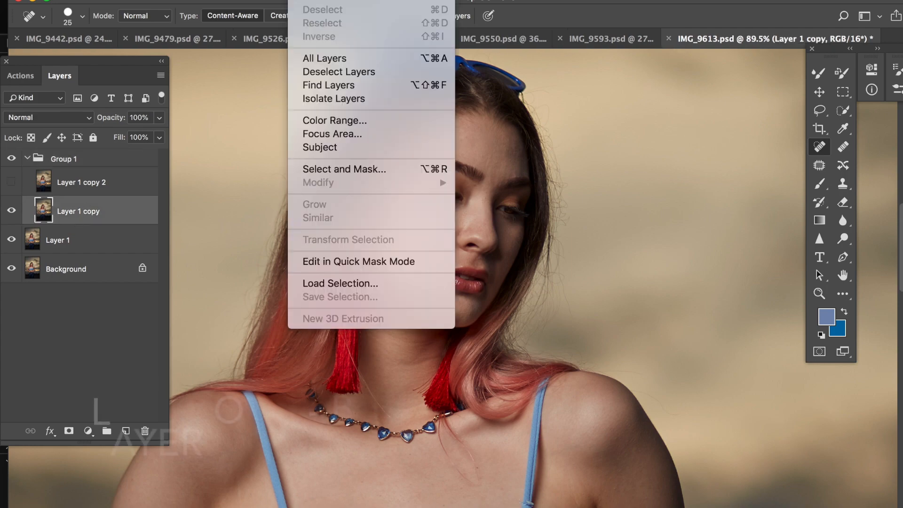
{"action": "mouse_move", "coordinate": [159, 0]}
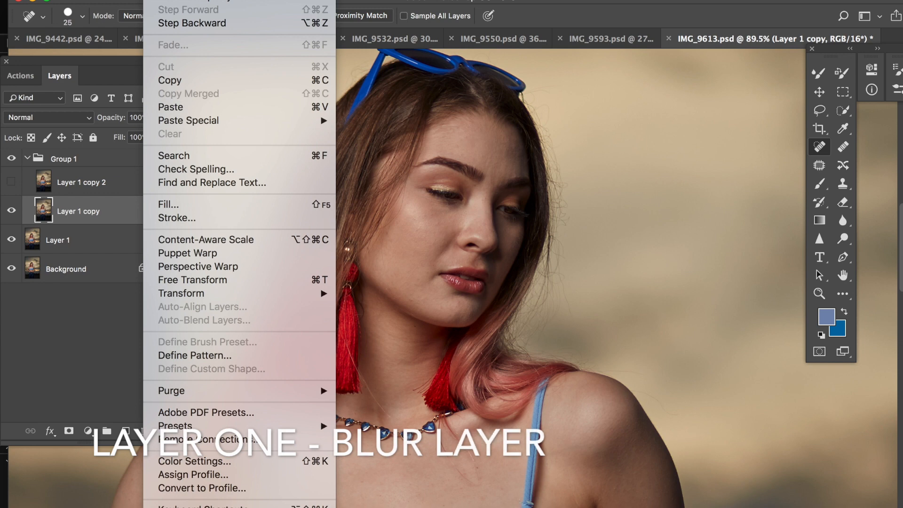
{"action": "mouse_move", "coordinate": [193, 1]}
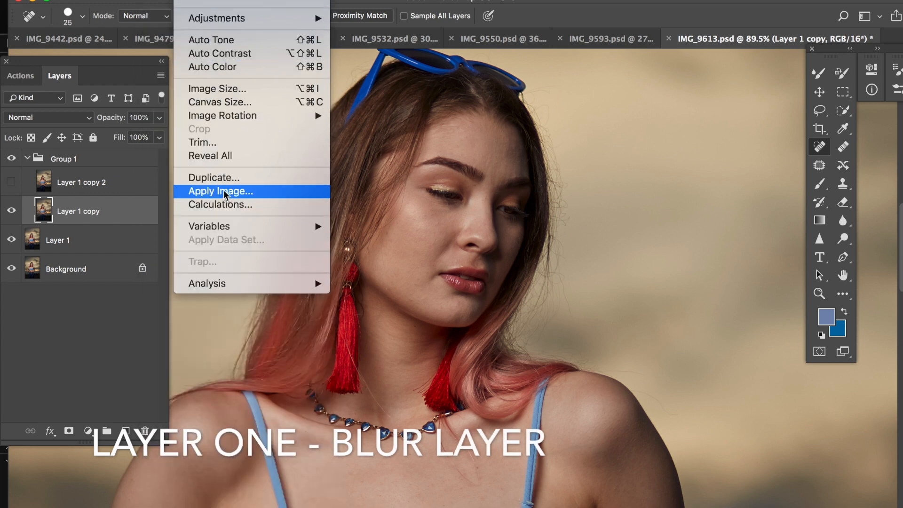
{"action": "mouse_move", "coordinate": [348, 1]}
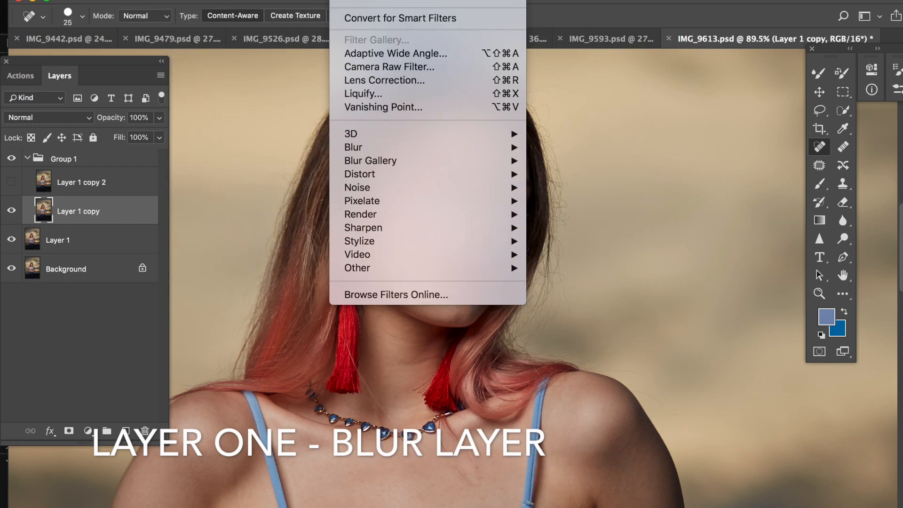
{"action": "mouse_move", "coordinate": [423, 147]}
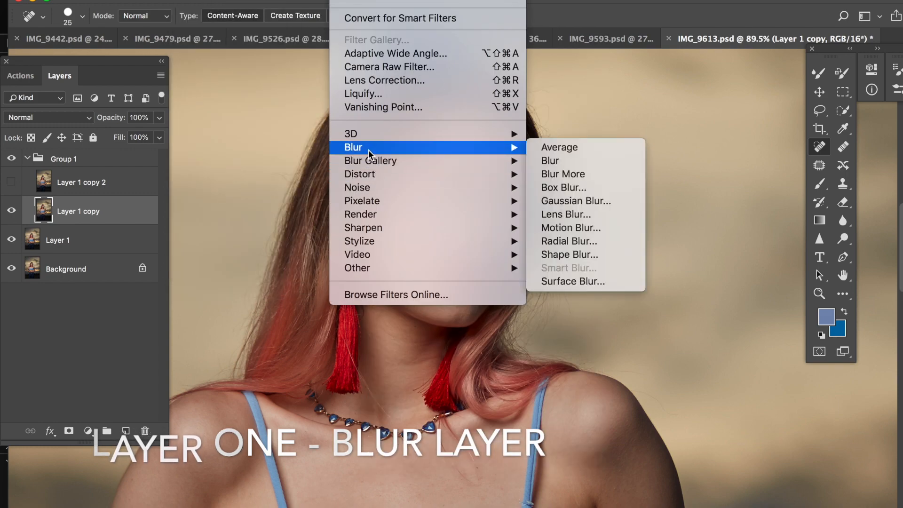
{"action": "left_click", "coordinate": [574, 201]}
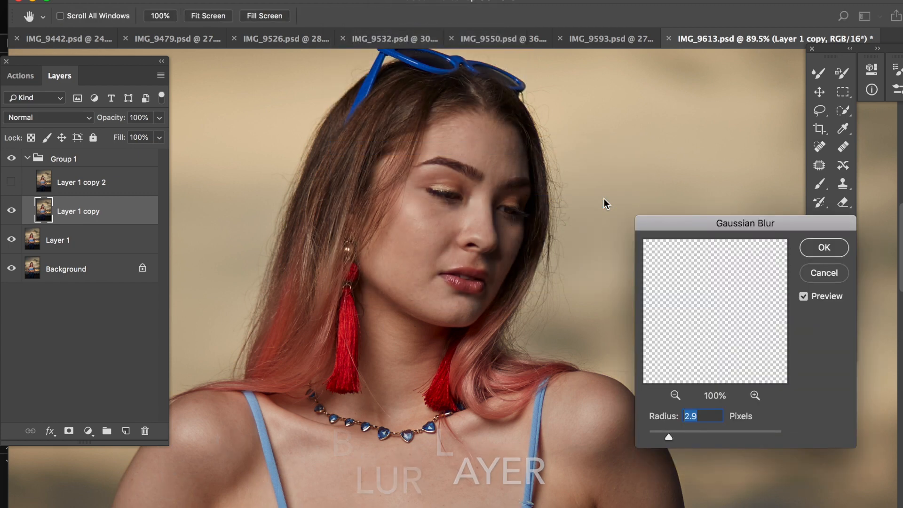
{"action": "left_click", "coordinate": [412, 240]}
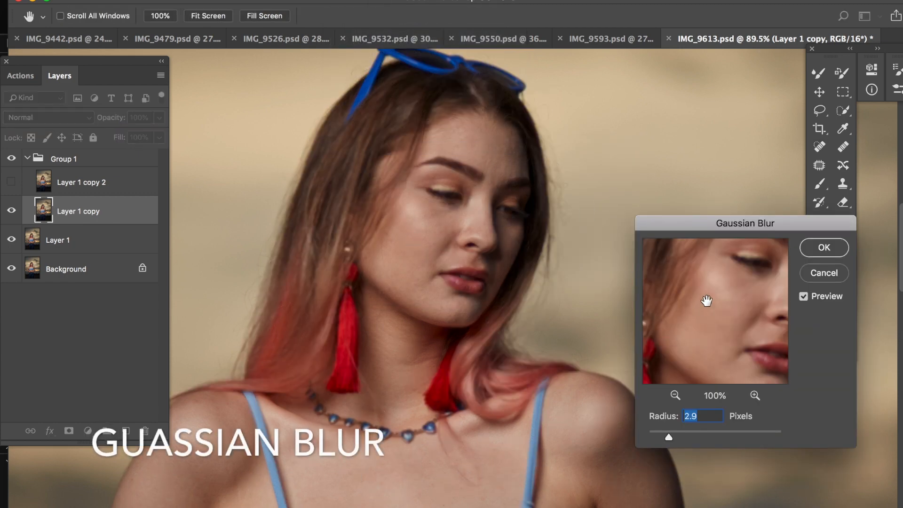
{"action": "left_click", "coordinate": [755, 396]}
{"action": "left_click_drag", "start_coordinate": [735, 339], "coordinate": [745, 298]}
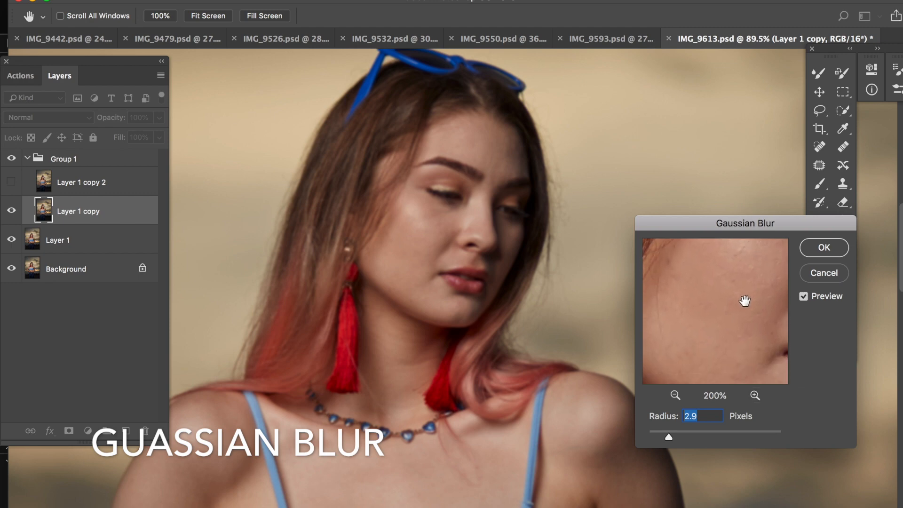
{"action": "left_click_drag", "start_coordinate": [658, 436], "coordinate": [655, 436]}
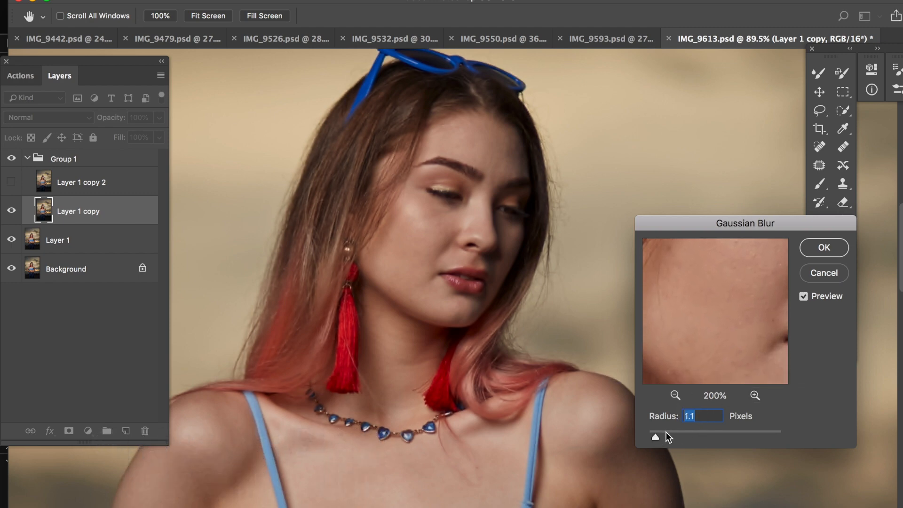
{"action": "left_click_drag", "start_coordinate": [658, 430], "coordinate": [661, 433]}
{"action": "left_click", "coordinate": [674, 397]}
{"action": "left_click", "coordinate": [674, 397]}
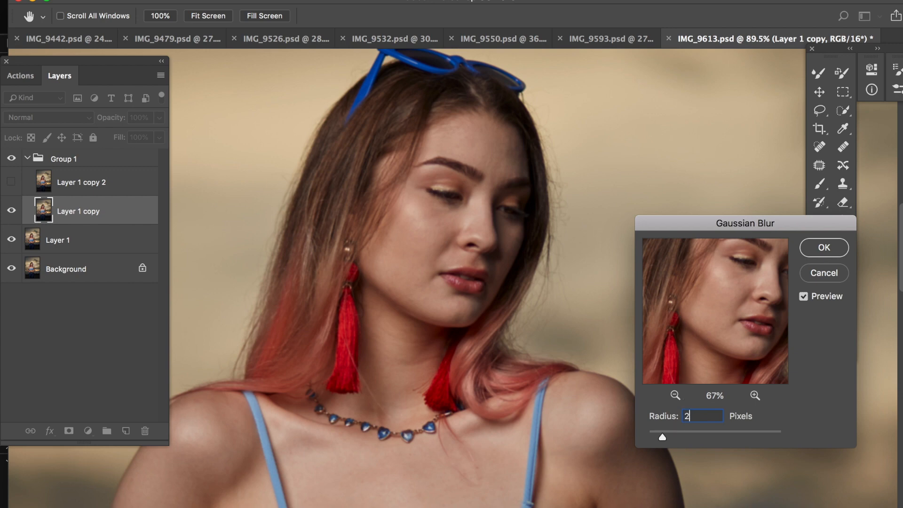
{"action": "left_click", "coordinate": [754, 395]}
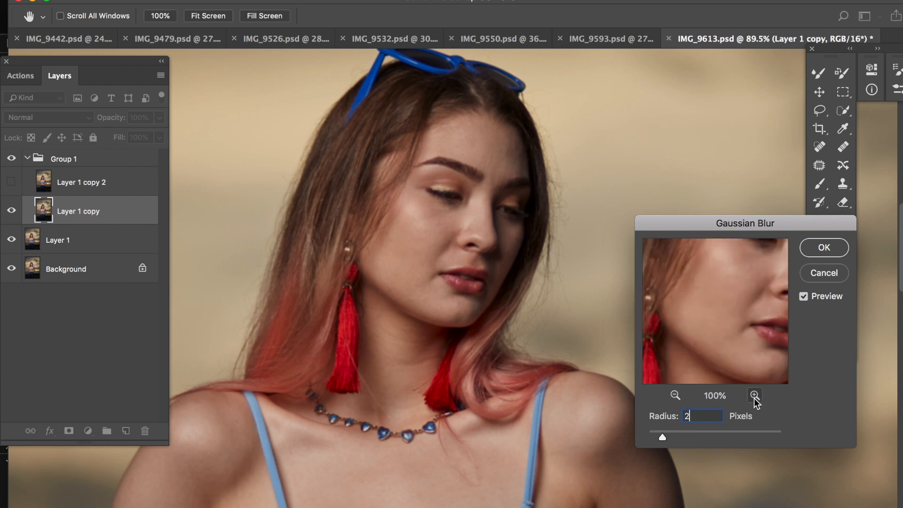
{"action": "left_click", "coordinate": [823, 247]}
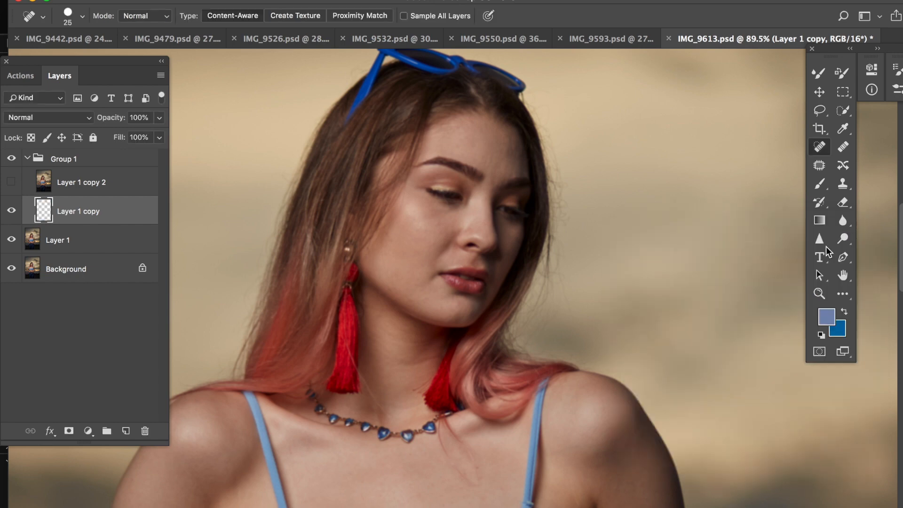
- Show Layer 1 copy 2 and use Apply Image on it with Layer 1 copy as source, Subtract blending, scale 2 and offset 128
{"action": "left_click", "coordinate": [11, 182]}
{"action": "left_click", "coordinate": [76, 182]}
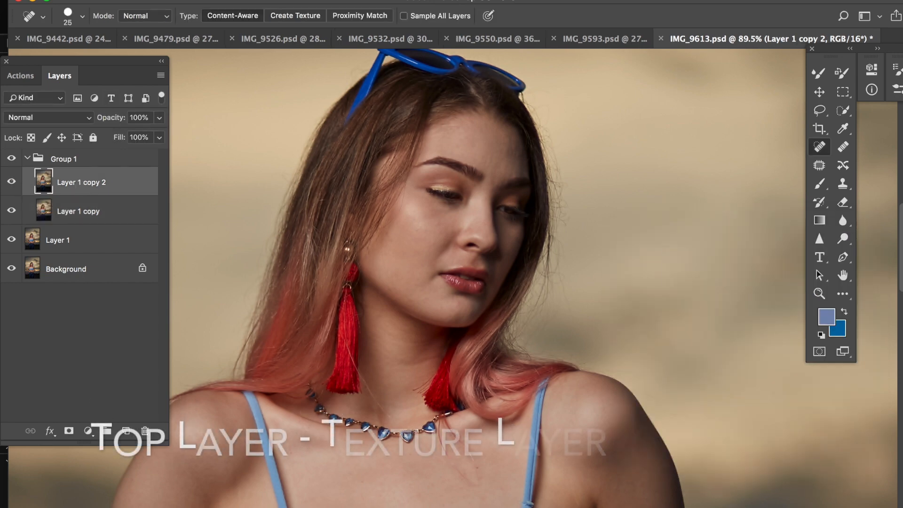
{"action": "left_click", "coordinate": [188, 0]}
{"action": "left_click", "coordinate": [227, 189]}
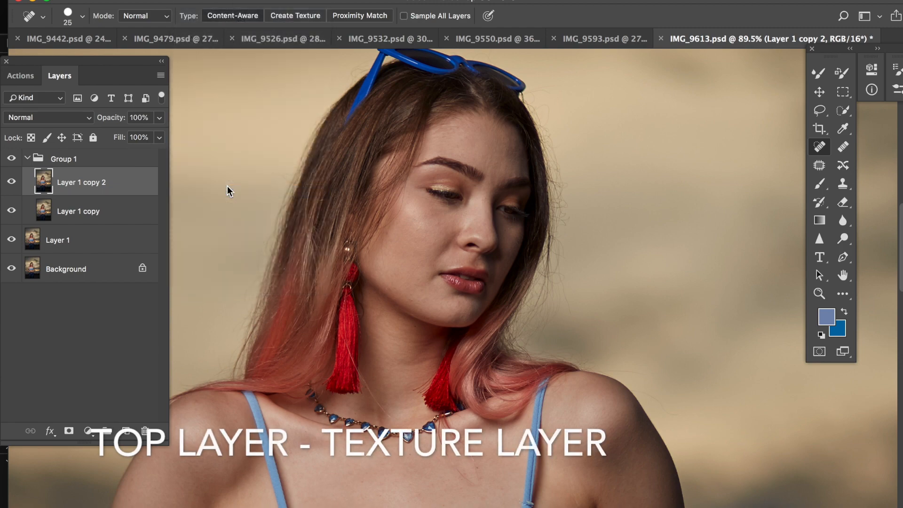
{"action": "left_click", "coordinate": [388, 201]}
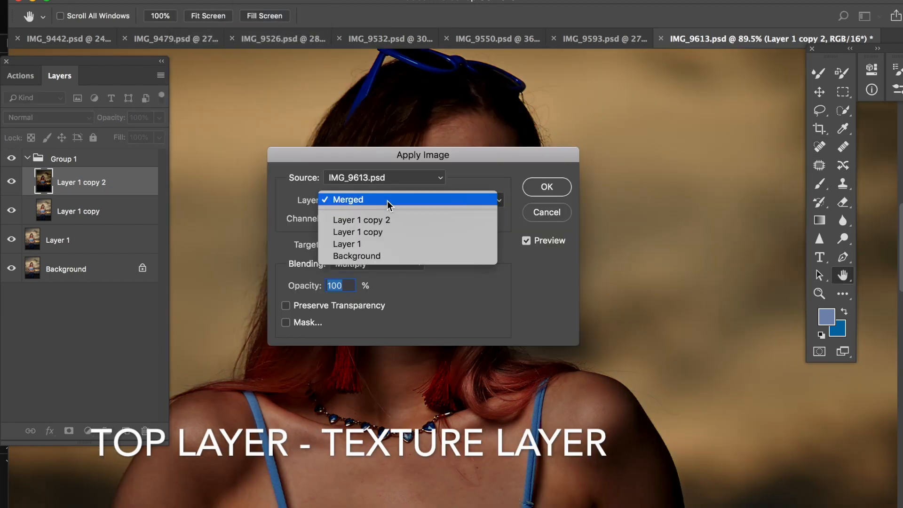
{"action": "left_click", "coordinate": [379, 232]}
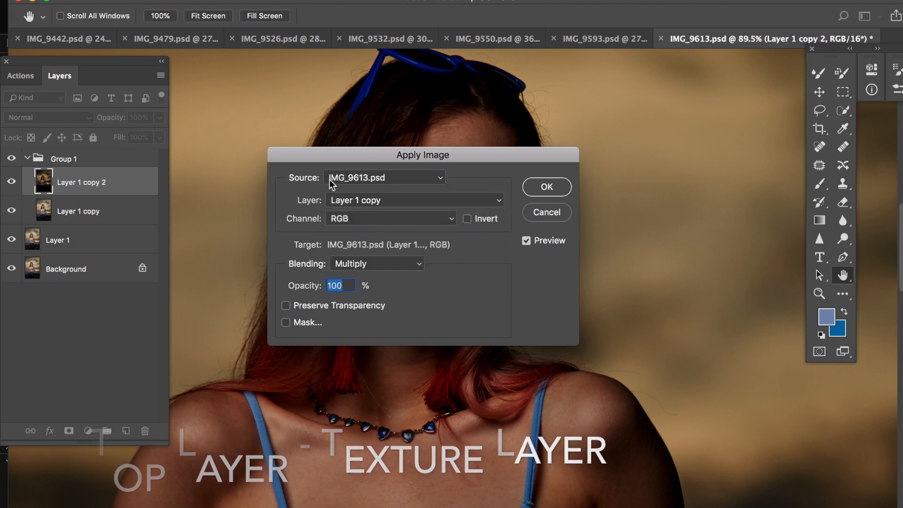
{"action": "left_click", "coordinate": [378, 265]}
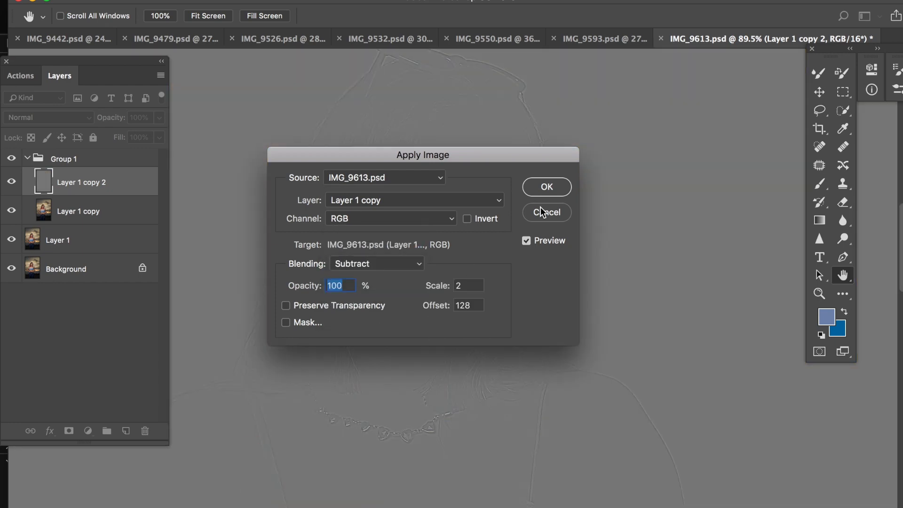
{"action": "left_click", "coordinate": [546, 188]}
- Set the blend mode of Layer 1 copy 2 to Linear Light
{"action": "key", "text": "j"}
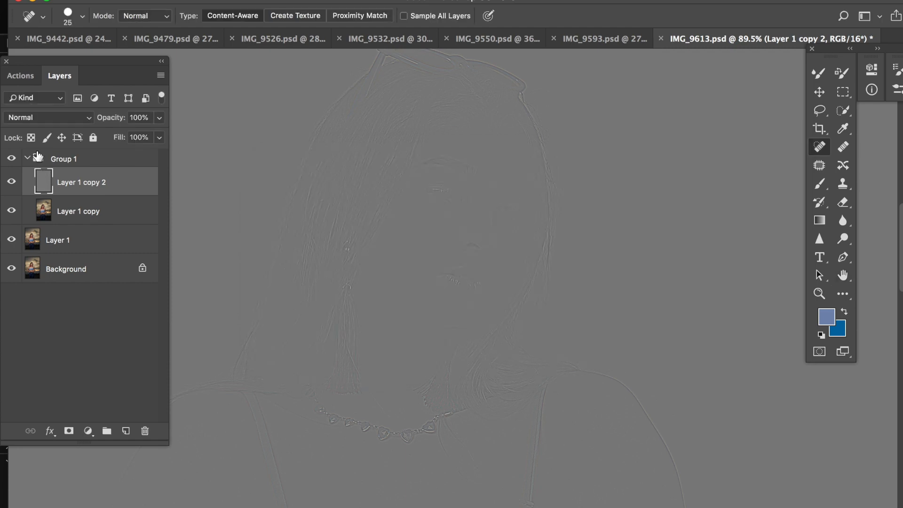
{"action": "left_click", "coordinate": [29, 123]}
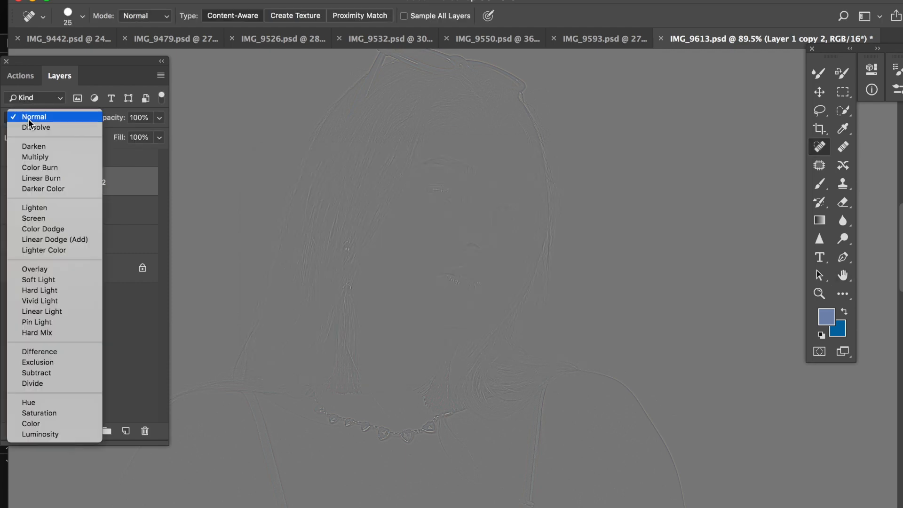
{"action": "left_click", "coordinate": [57, 314]}
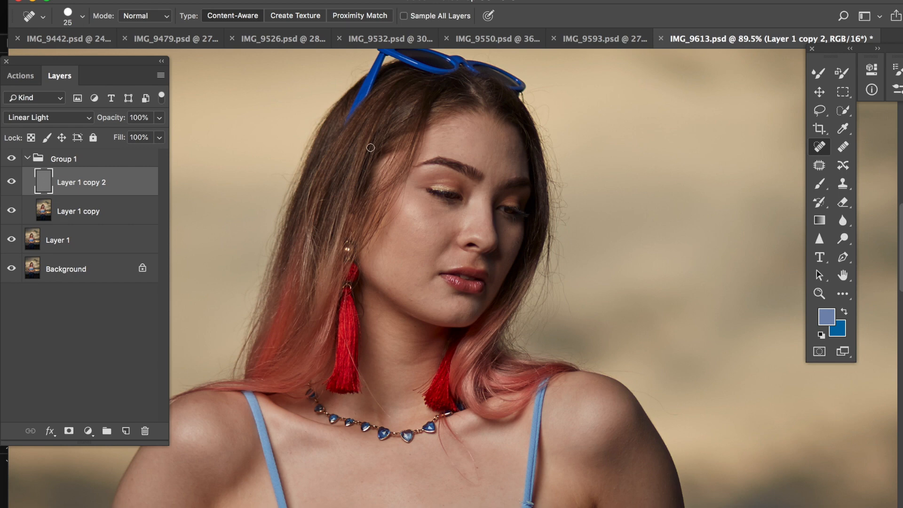
- Hide the Layer 1 copy 2 texture layer and blend the cheek tones on Layer 1 copy with the Mixer Brush
{"action": "scroll", "coordinate": [465, 280], "scroll_direction": "up", "scroll_amount": 3}
{"action": "left_click", "coordinate": [91, 215]}
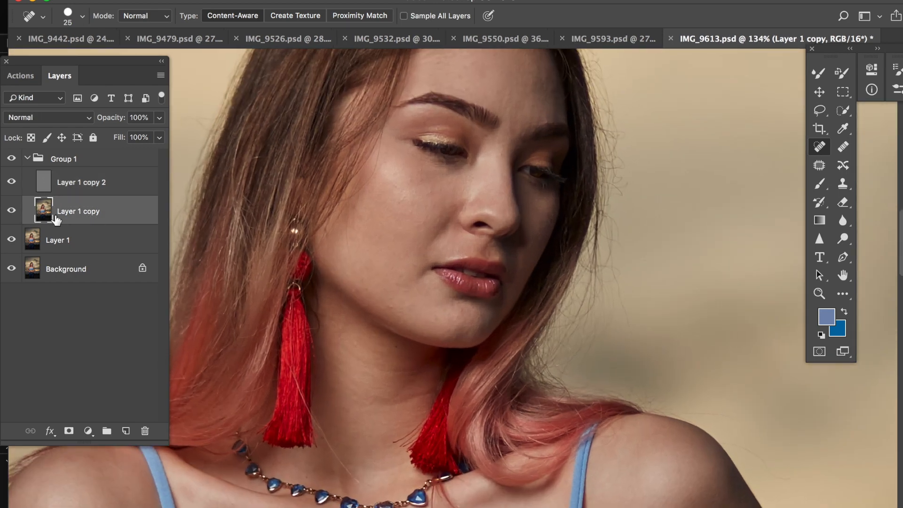
{"action": "left_click", "coordinate": [12, 182]}
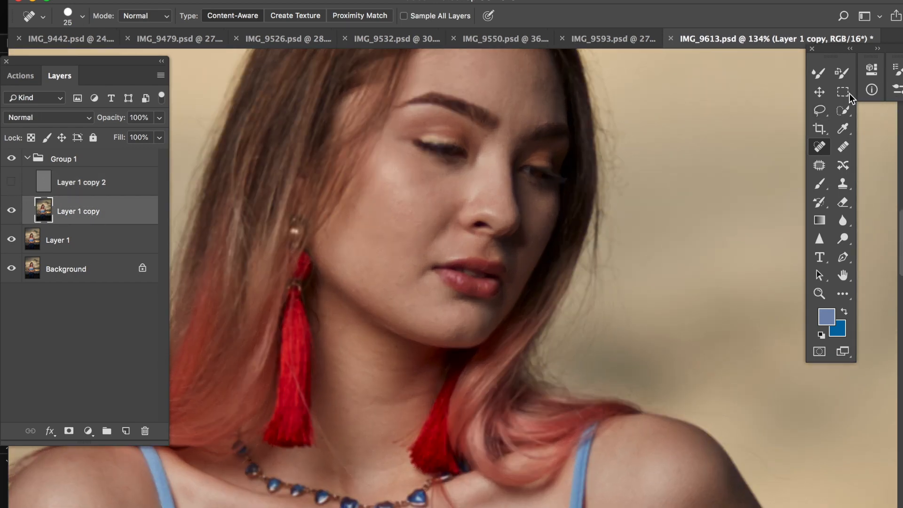
{"action": "left_click", "coordinate": [818, 73]}
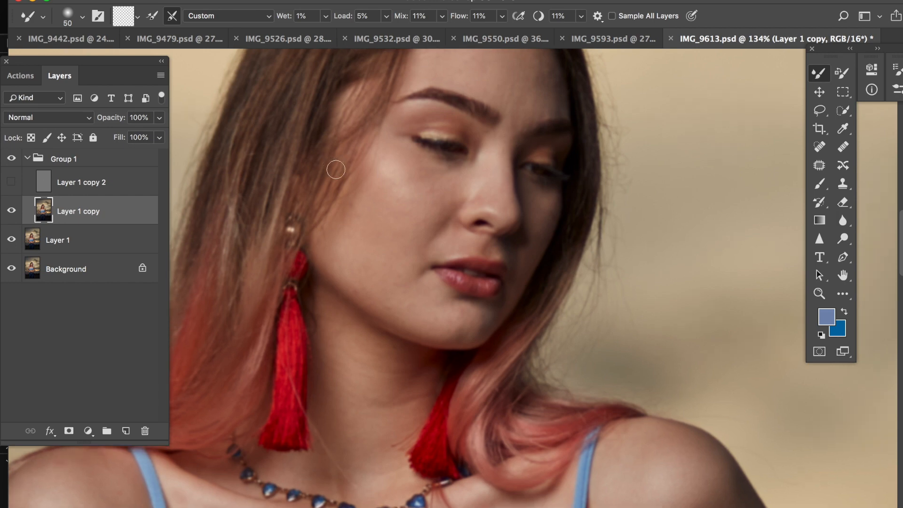
{"action": "scroll", "coordinate": [335, 168], "scroll_direction": "up", "scroll_amount": 2}
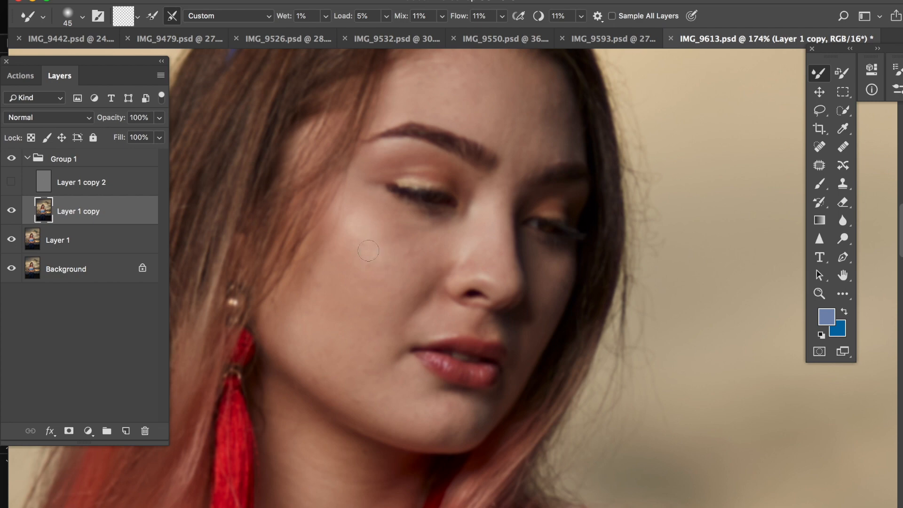
{"action": "left_click_drag", "start_coordinate": [435, 282], "coordinate": [426, 316]}
- Reduce the Mixer Brush to size 30 and smooth the skin tones around the mouth and chin
{"action": "scroll", "coordinate": [464, 264], "scroll_direction": "down", "scroll_amount": 3}
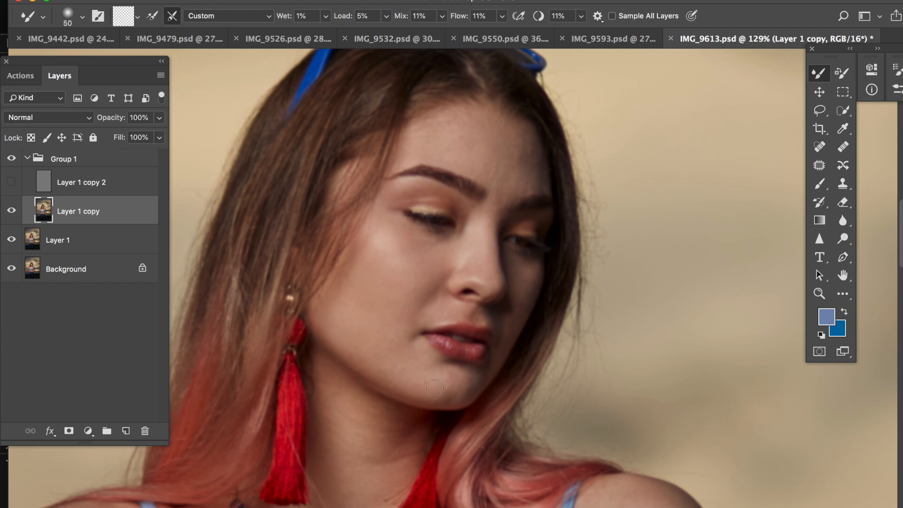
{"action": "scroll", "coordinate": [435, 387], "scroll_direction": "up", "scroll_amount": 3}
{"action": "key", "text": "bracketleft"}
{"action": "key", "text": "bracketleft"}
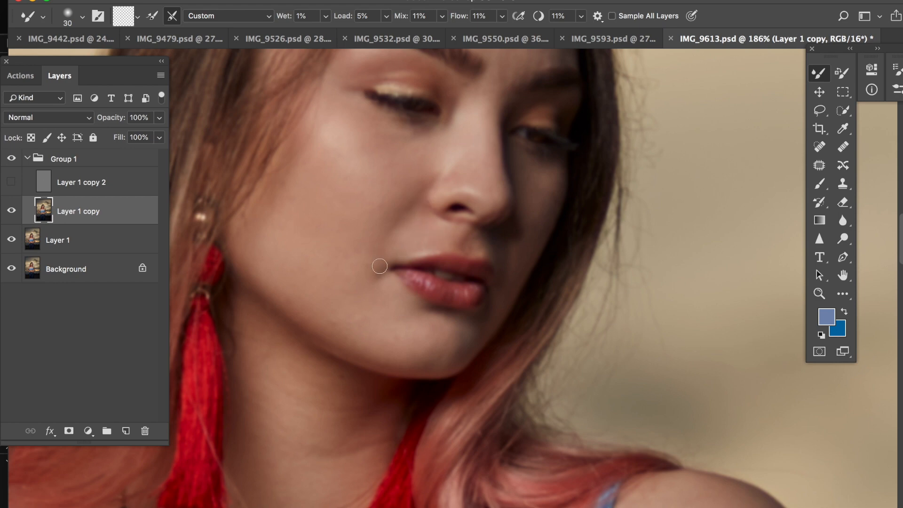
- Blend the forehead and brow skin with the Mixer Brush at about size 35, comparing it briefly with the texture shown and Group 1 hidden
{"action": "scroll", "coordinate": [379, 266], "scroll_direction": "up", "scroll_amount": 6}
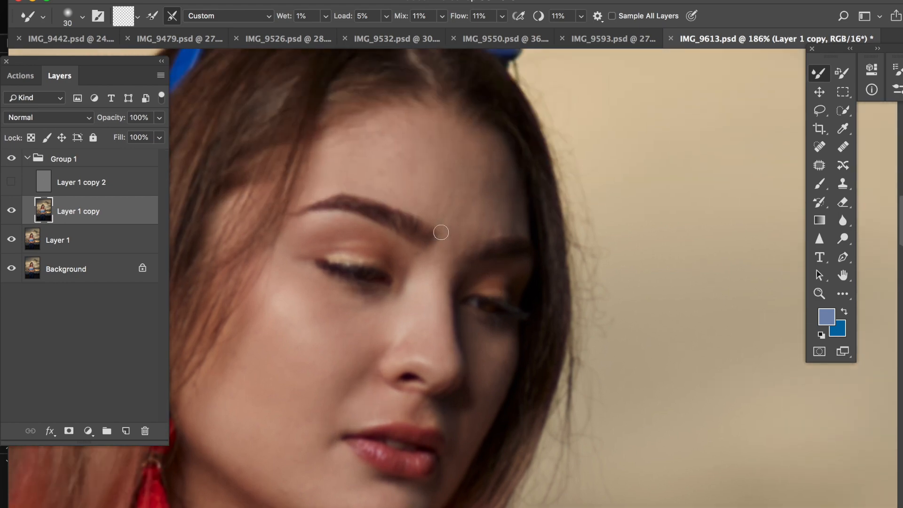
{"action": "key", "text": "bracketright"}
{"action": "key", "text": "bracketright"}
{"action": "key", "text": "bracketright"}
{"action": "key", "text": "bracketleft"}
{"action": "key", "text": "bracketleft"}
{"action": "left_click", "coordinate": [11, 182]}
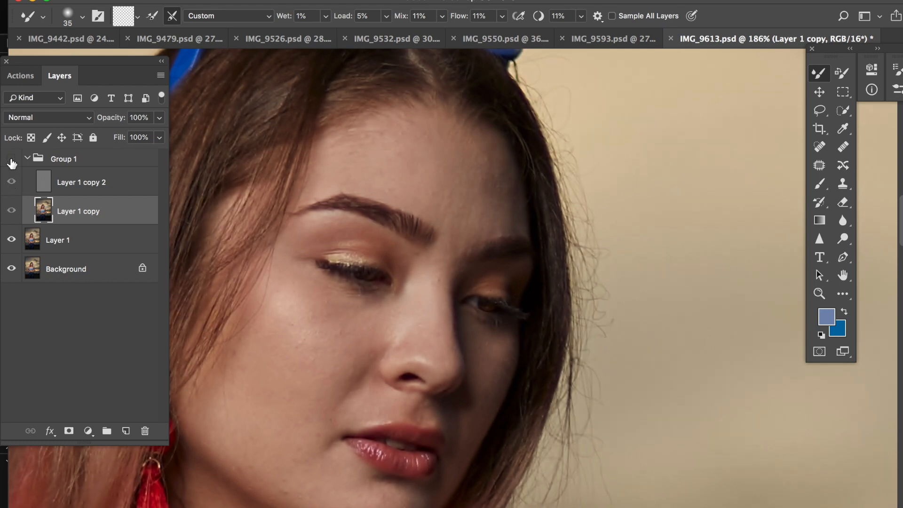
{"action": "left_click", "coordinate": [11, 181]}
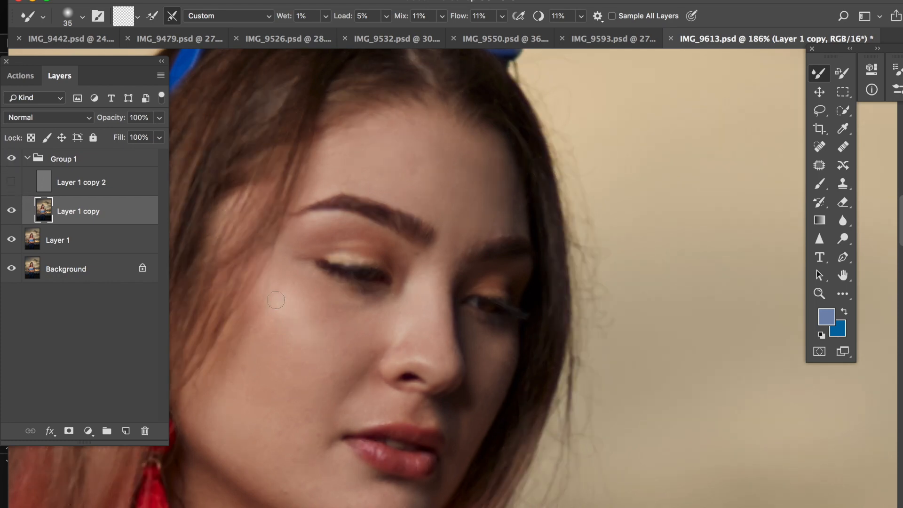
- Smooth the skin tones of the neck, chest and shoulders with the Mixer Brush at sizes 50 to 90
{"action": "scroll", "coordinate": [354, 344], "scroll_direction": "down", "scroll_amount": 3}
{"action": "scroll", "coordinate": [353, 343], "scroll_direction": "down", "scroll_amount": 5}
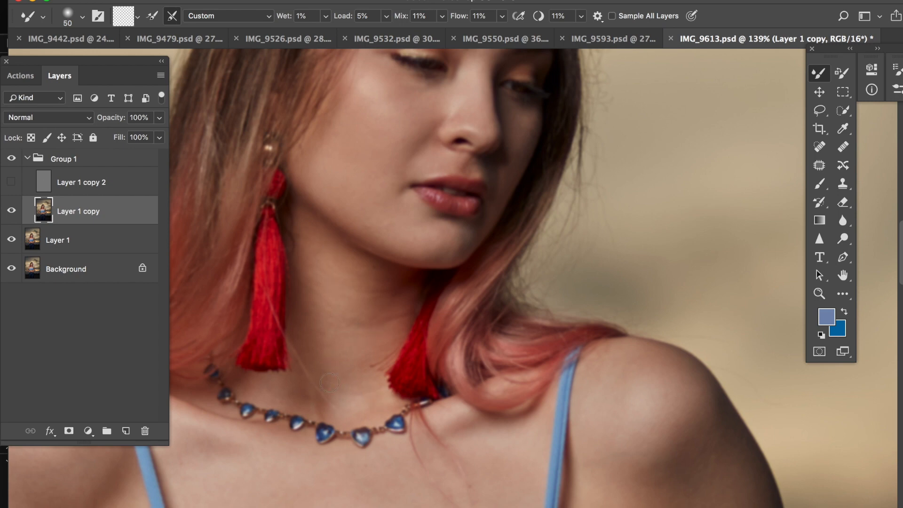
{"action": "scroll", "coordinate": [332, 347], "scroll_direction": "down", "scroll_amount": 4}
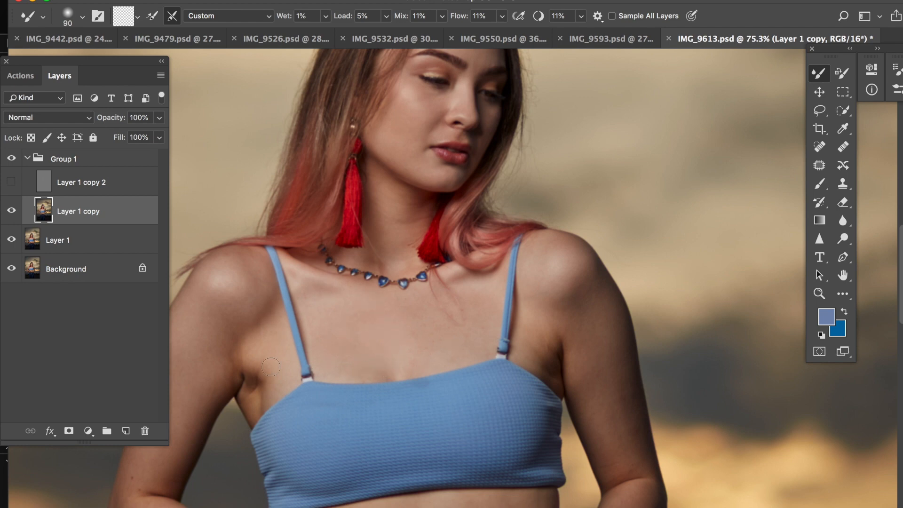
{"action": "scroll", "coordinate": [260, 397], "scroll_direction": "down", "scroll_amount": 2}
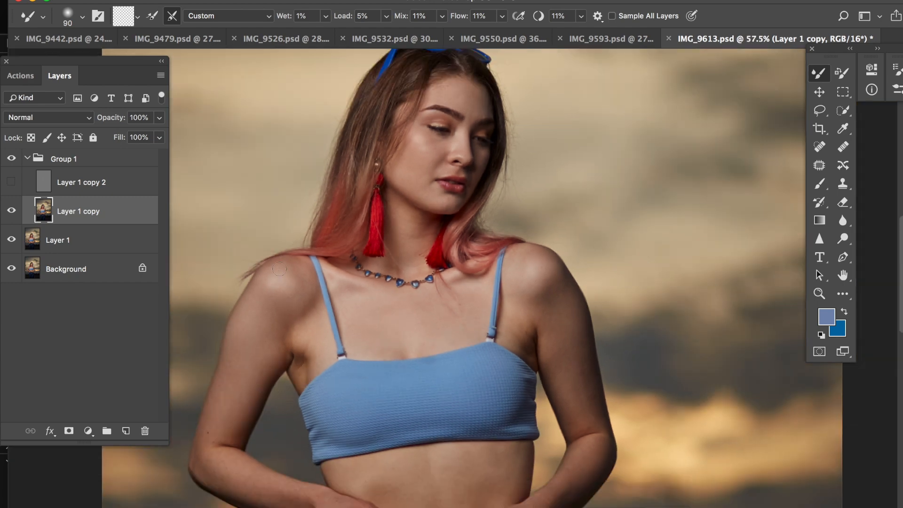
- Enlarge the Mixer Brush to 150 and blend the broad skin areas of the shoulders and arms
{"action": "key", "text": "bracketright"}
{"action": "key", "text": "bracketright"}
{"action": "key", "text": "bracketright"}
{"action": "scroll", "coordinate": [209, 442], "scroll_direction": "down", "scroll_amount": 3}
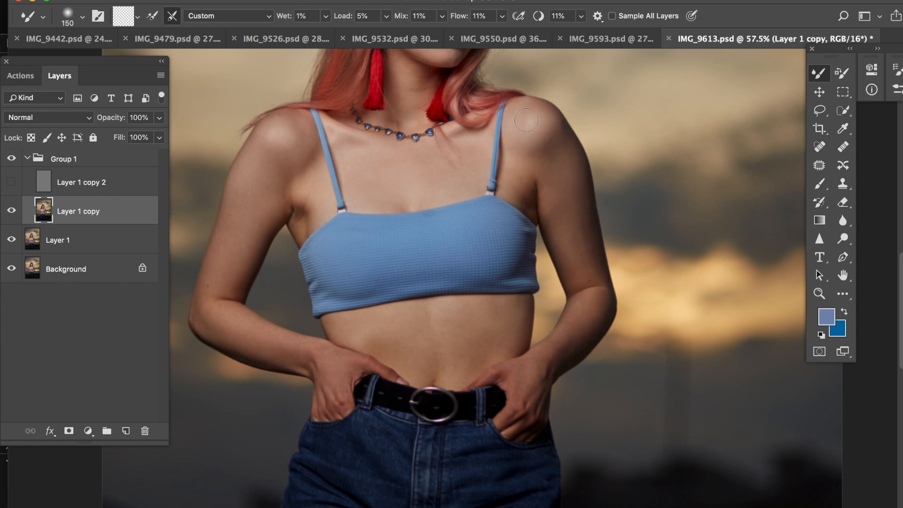
{"action": "scroll", "coordinate": [406, 205], "scroll_direction": "up", "scroll_amount": 5}
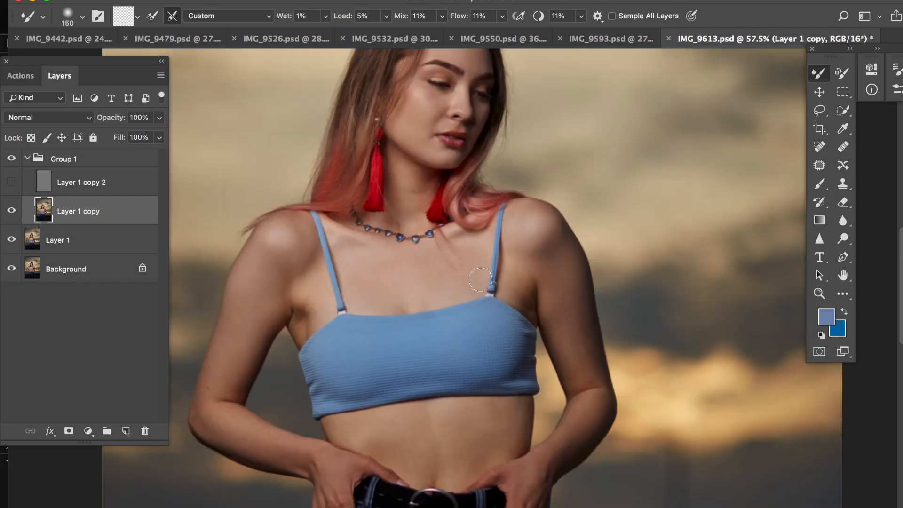
- Return to the face with a smaller Mixer Brush and blend the skin along the chin and jaw
{"action": "scroll", "coordinate": [403, 258], "scroll_direction": "up", "scroll_amount": 10}
{"action": "key", "text": "["}
{"action": "key", "text": "["}
{"action": "key", "text": "["}
{"action": "key", "text": "["}
{"action": "key", "text": "["}
{"action": "key", "text": "["}
{"action": "key", "text": "["}
{"action": "key", "text": "["}
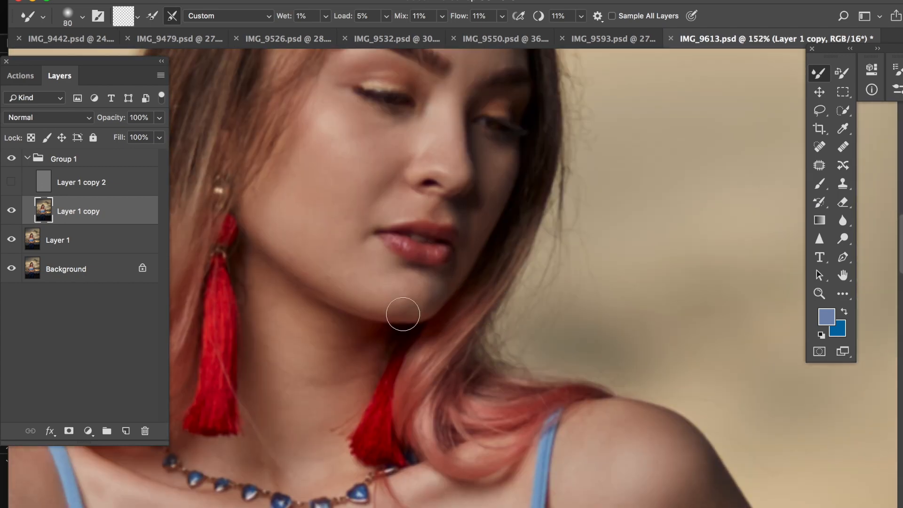
{"action": "key", "text": "bracketleft"}
- Try the Mixer Brush with loading after each stroke, using a skin tone sampled from the cheek
{"action": "left_click", "coordinate": [150, 17]}
{"action": "left_click", "coordinate": [364, 188], "text": "alt"}
{"action": "key", "text": "bracketright"}
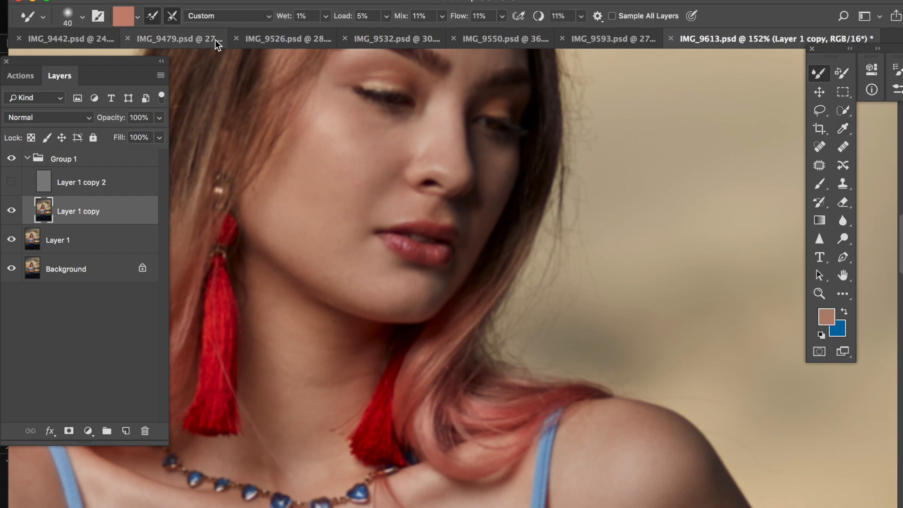
{"action": "left_click", "coordinate": [151, 17]}
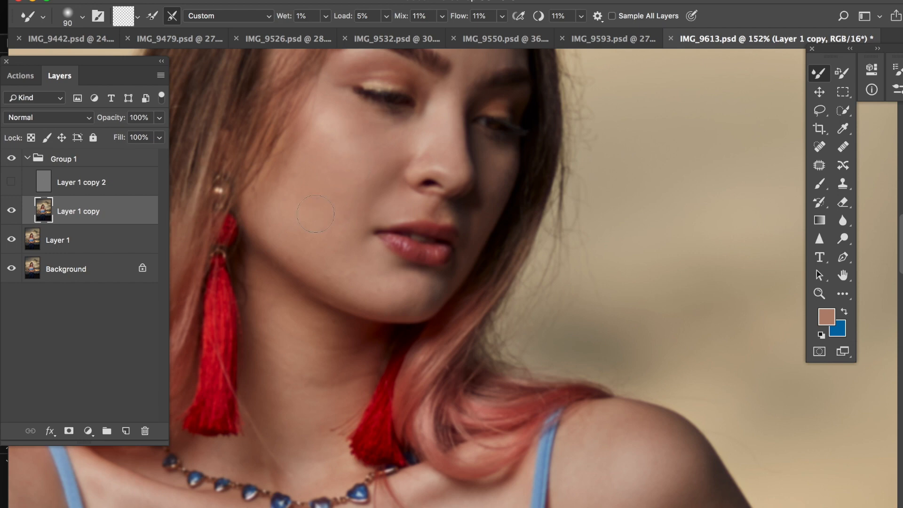
- Shrink the Mixer Brush to 35 and blend the shaded skin beneath the far eye
{"action": "scroll", "coordinate": [322, 263], "scroll_direction": "down", "scroll_amount": 3}
{"action": "key", "text": "bracketleft"}
{"action": "key", "text": "bracketleft"}
{"action": "key", "text": "bracketleft"}
{"action": "key", "text": "bracketleft"}
{"action": "key", "text": "bracketleft"}
{"action": "key", "text": "bracketleft"}
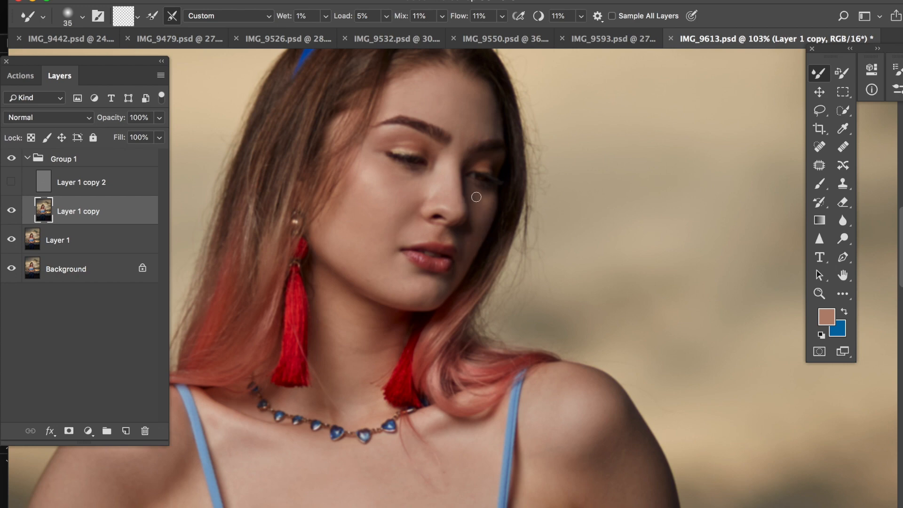
- Turn the Layer 1 copy 2 texture layer back on and toggle Group 1 to compare the skin before and after
{"action": "left_click", "coordinate": [11, 181]}
{"action": "left_click", "coordinate": [12, 159]}
{"action": "left_click", "coordinate": [11, 161]}
{"action": "left_click", "coordinate": [12, 162]}
{"action": "left_click", "coordinate": [12, 162]}
- Examine the smoothed skin across the whole portrait and up close on the face and chest
{"action": "scroll", "coordinate": [361, 251], "scroll_direction": "down", "scroll_amount": 8}
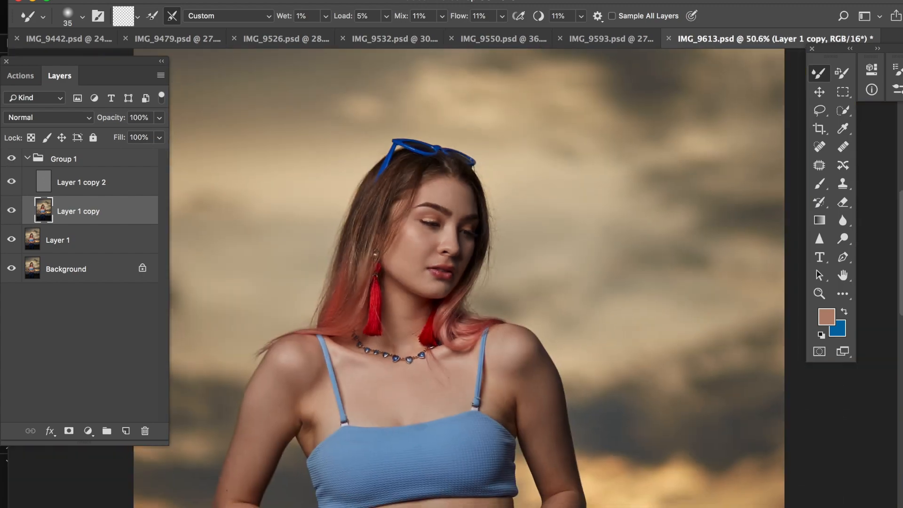
{"action": "scroll", "coordinate": [451, 278], "scroll_direction": "down", "scroll_amount": 3}
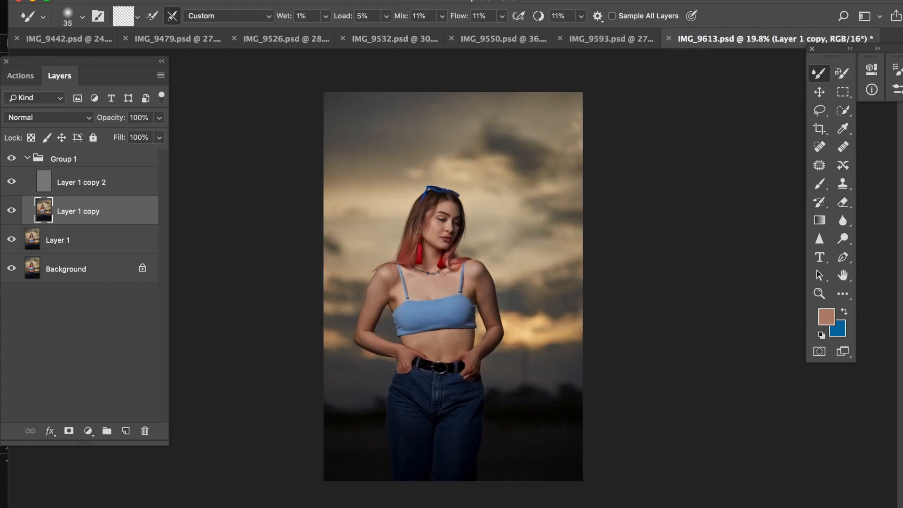
{"action": "scroll", "coordinate": [452, 277], "scroll_direction": "up", "scroll_amount": 3}
{"action": "scroll", "coordinate": [451, 282], "scroll_direction": "up", "scroll_amount": 3}
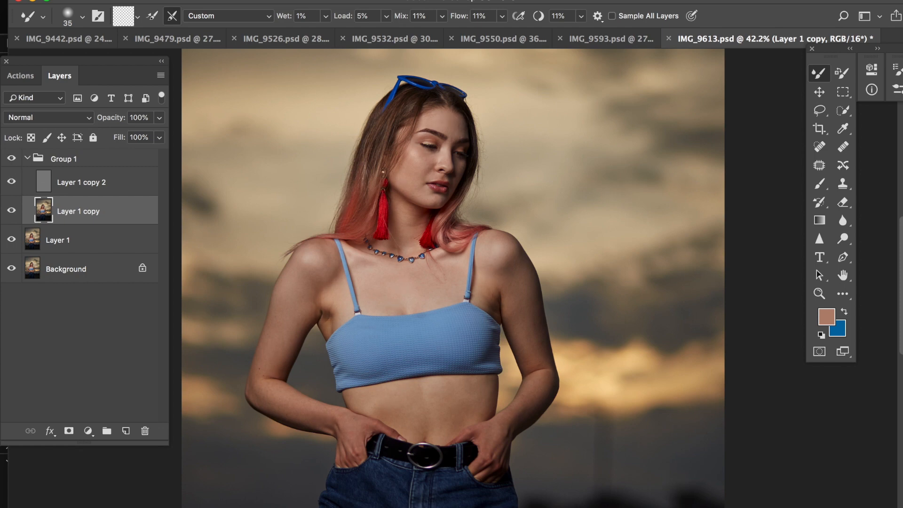
{"action": "scroll", "coordinate": [465, 280], "scroll_direction": "up", "scroll_amount": 2}
{"action": "scroll", "coordinate": [451, 371], "scroll_direction": "up", "scroll_amount": 1}
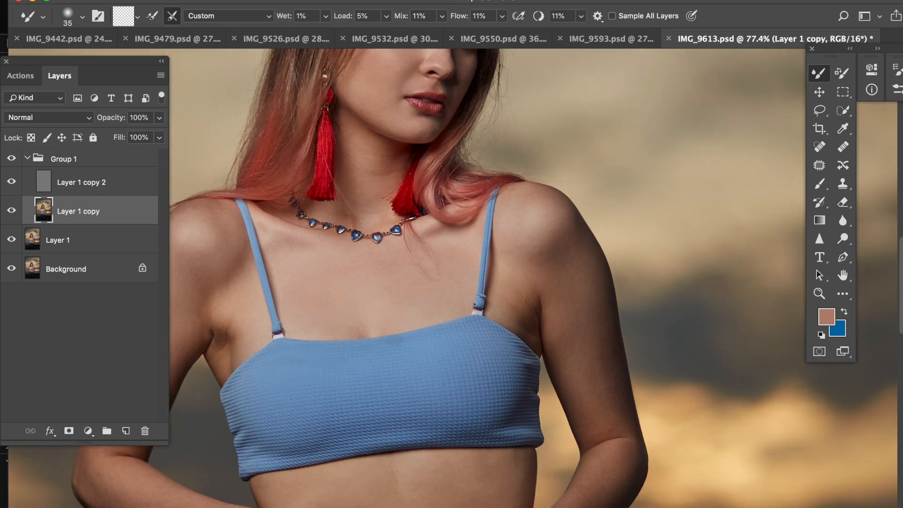
{"action": "scroll", "coordinate": [451, 282], "scroll_direction": "up", "scroll_amount": 3}
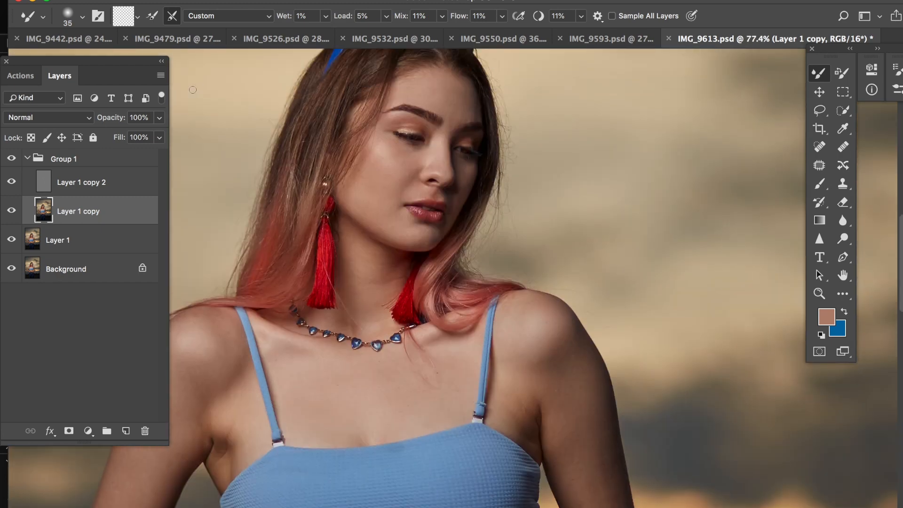
- Create a new empty group above Group 1 and collapse Group 1
{"action": "left_click", "coordinate": [71, 160]}
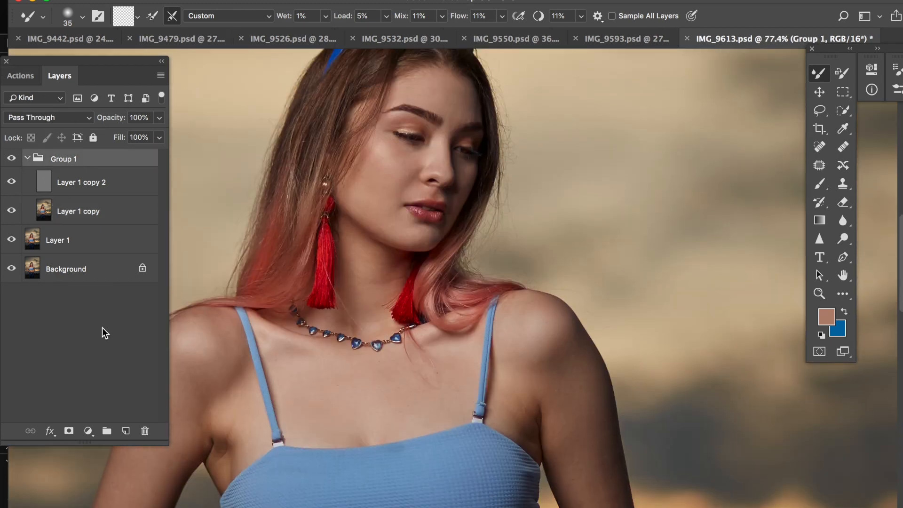
{"action": "left_click", "coordinate": [107, 431]}
{"action": "left_click", "coordinate": [27, 177]}
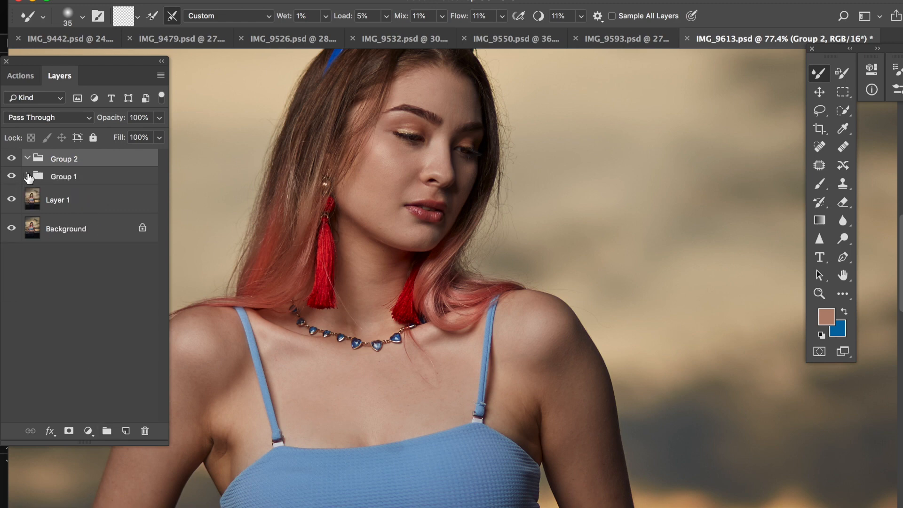
- Run the Dodge/Burn action from the FA Fun set
{"action": "left_click", "coordinate": [17, 78]}
{"action": "left_click", "coordinate": [71, 141]}
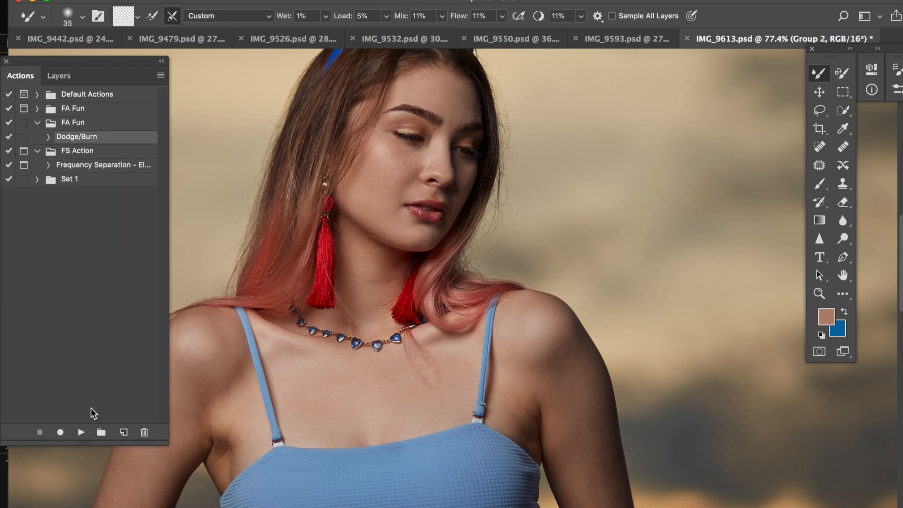
{"action": "left_click", "coordinate": [81, 432]}
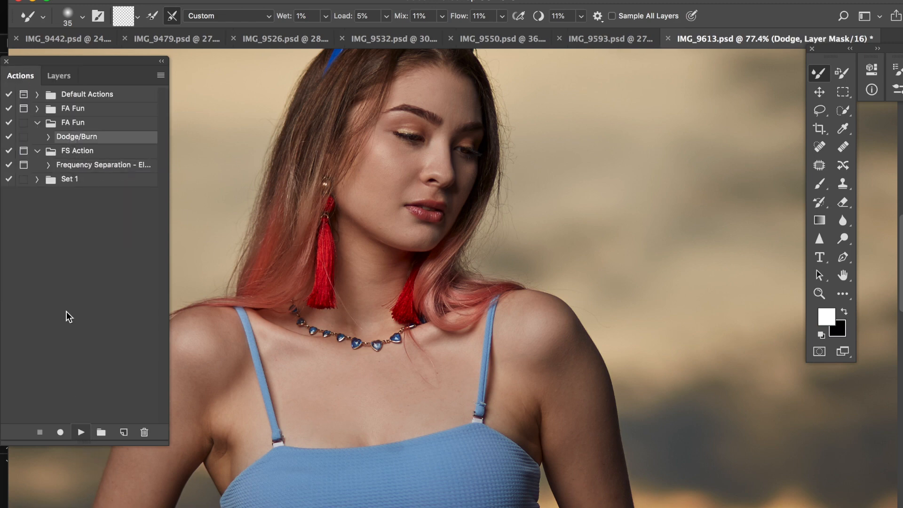
- Set up the Brush tool with 2% flow and a soft 22 px tip for painting on the Dodge and Burn masks
{"action": "left_click", "coordinate": [63, 76]}
{"action": "scroll", "coordinate": [450, 229], "scroll_direction": "up", "scroll_amount": 5}
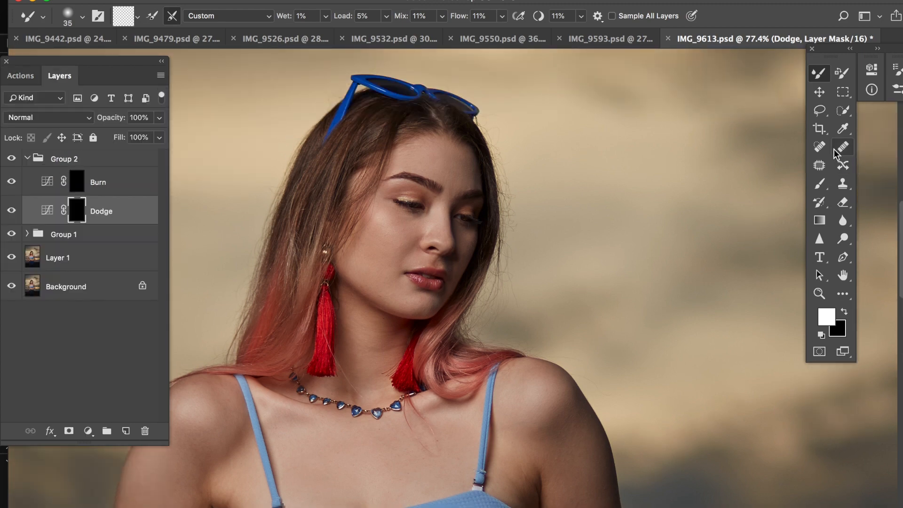
{"action": "key", "text": "shift+b"}
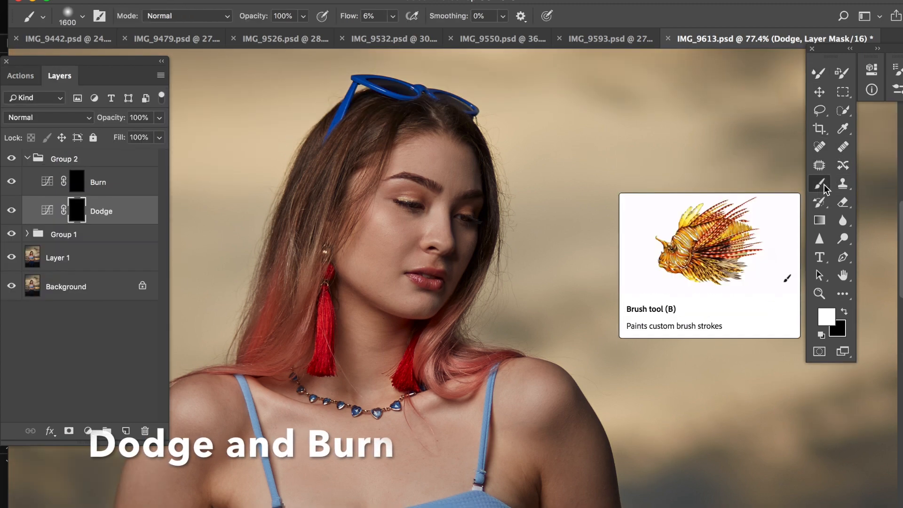
{"action": "left_click", "coordinate": [368, 16]}
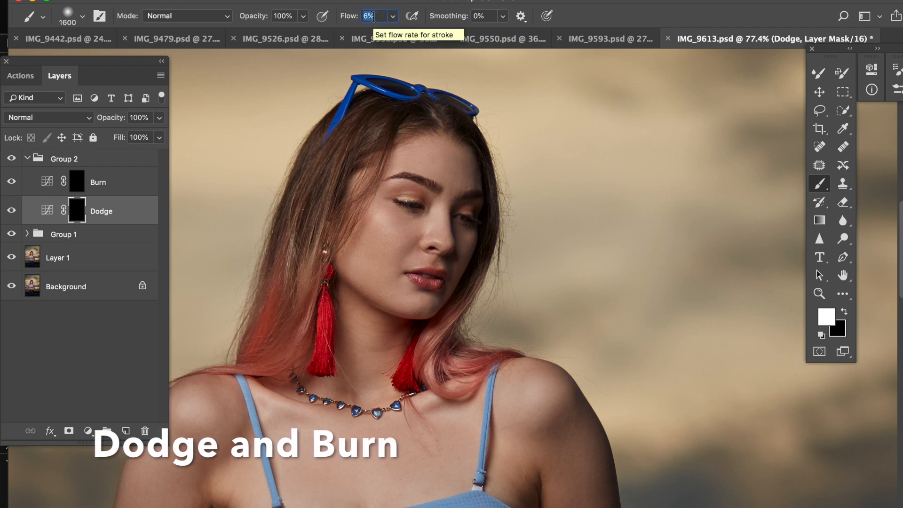
{"action": "type", "text": "2"}
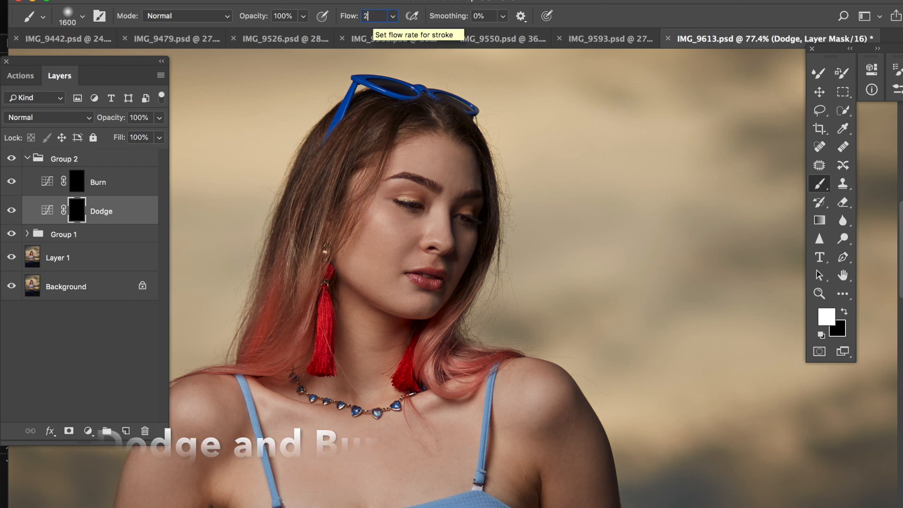
{"action": "key", "text": "Return"}
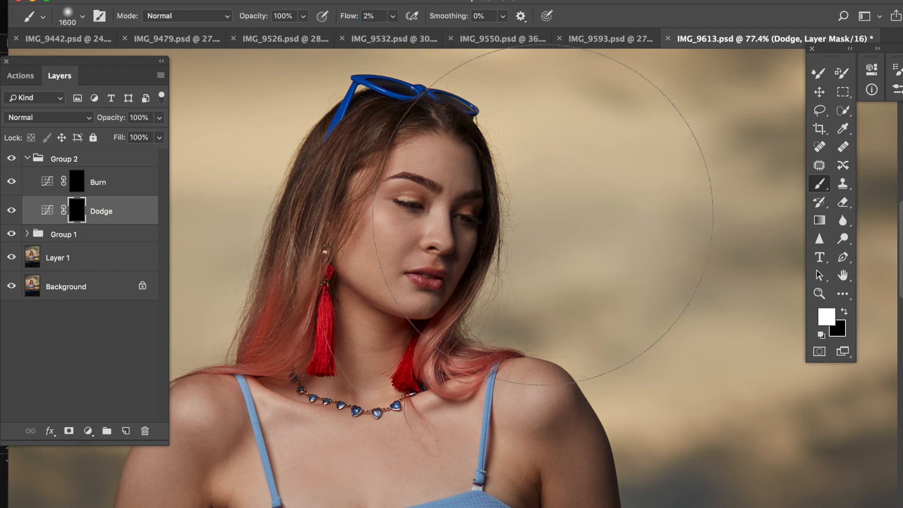
{"action": "scroll", "coordinate": [536, 246], "scroll_direction": "up", "scroll_amount": 3}
{"action": "right_click", "coordinate": [536, 245]}
{"action": "type", "text": "22"}
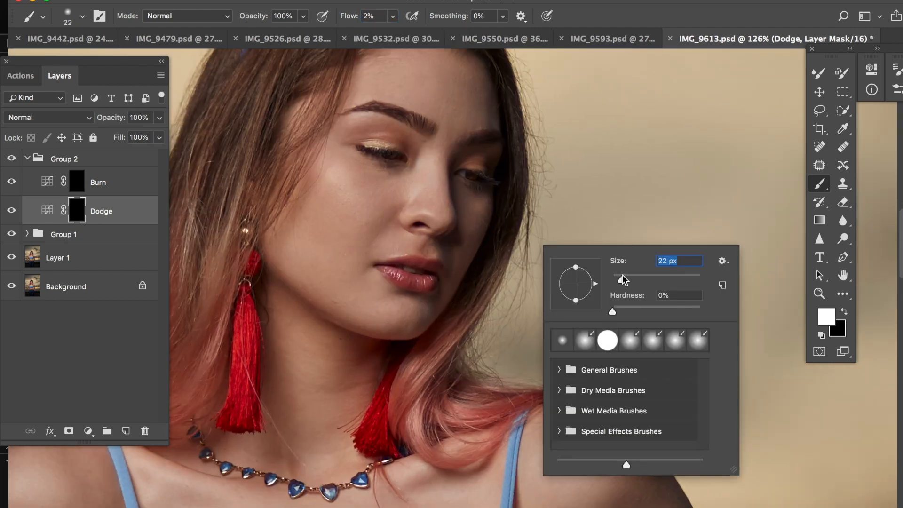
{"action": "key", "text": "Return"}
- Add a Black & White adjustment layer above the Burn layer with Reds and Yellows at -5
{"action": "left_click", "coordinate": [97, 184]}
{"action": "left_click", "coordinate": [88, 430]}
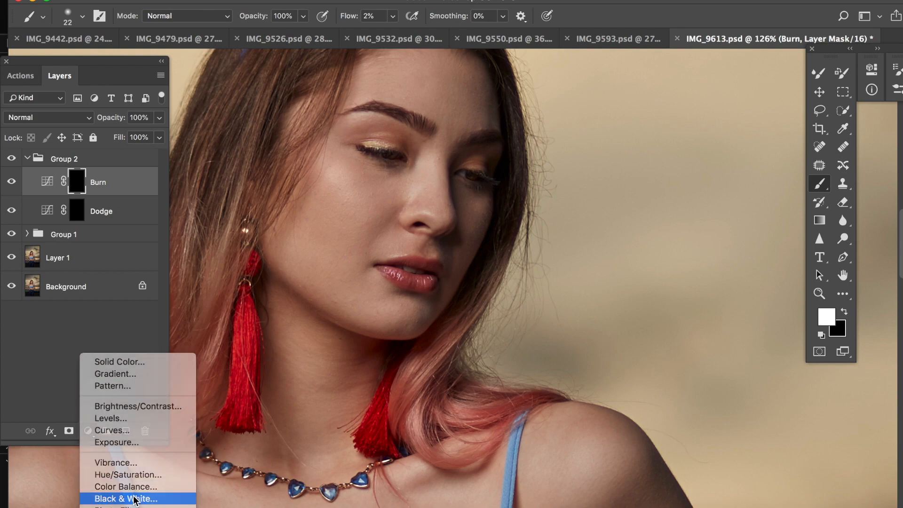
{"action": "left_click", "coordinate": [136, 498]}
{"action": "left_click_drag", "start_coordinate": [766, 155], "coordinate": [763, 182]}
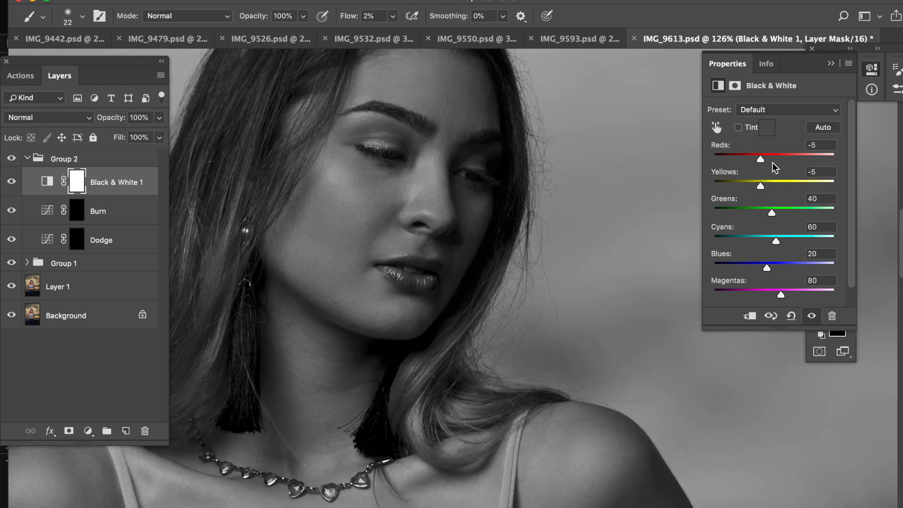
{"action": "left_click", "coordinate": [831, 63]}
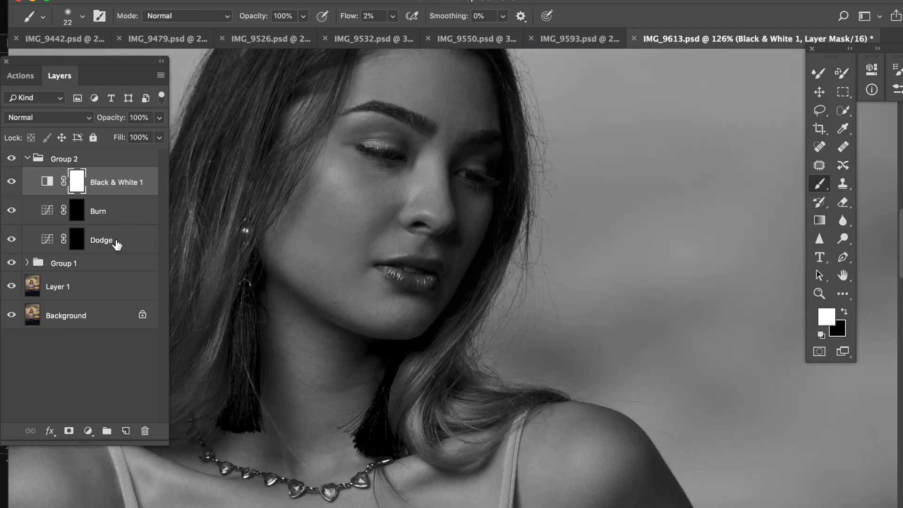
- Select the Dodge layer and brighten the eyelid and cheekbone highlights with a 30 to 45 px brush
{"action": "left_click", "coordinate": [113, 240]}
{"action": "scroll", "coordinate": [382, 162], "scroll_direction": "up", "scroll_amount": 2}
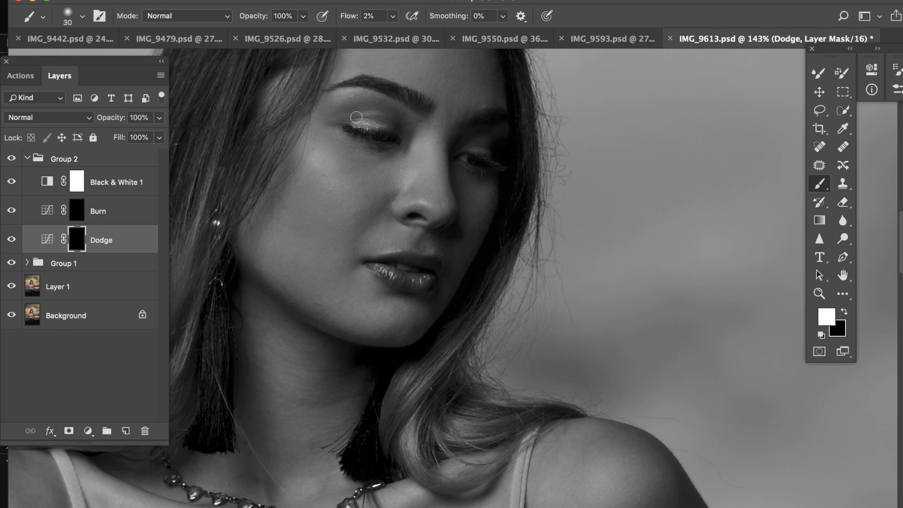
{"action": "scroll", "coordinate": [372, 150], "scroll_direction": "down", "scroll_amount": 1}
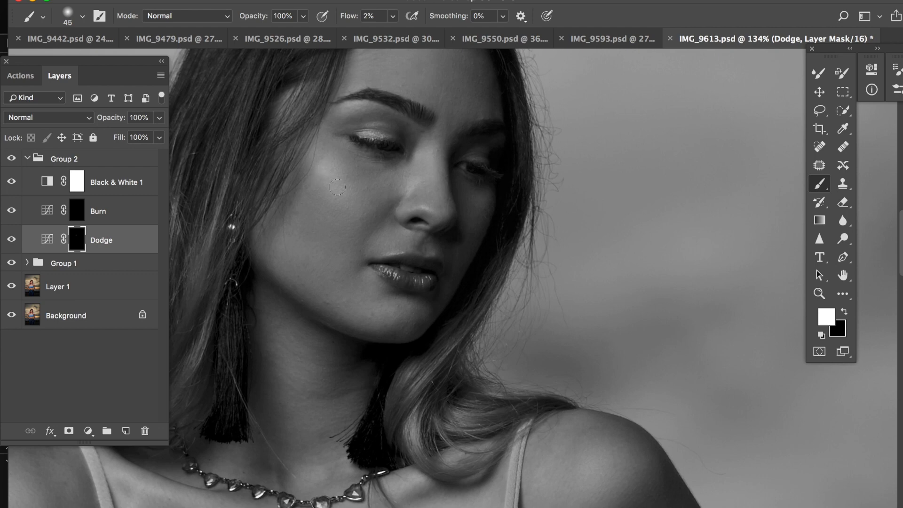
{"action": "scroll", "coordinate": [445, 214], "scroll_direction": "down", "scroll_amount": 3}
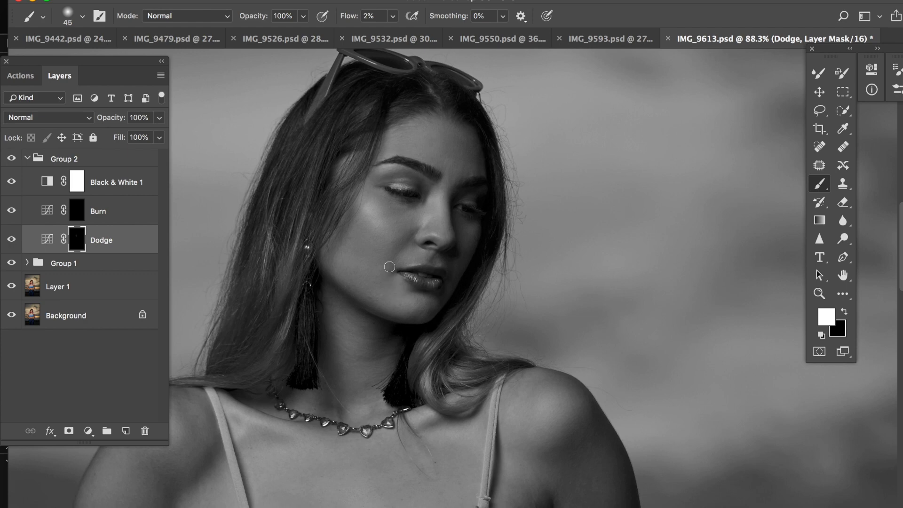
- Dodge the small shadows on the lower cheek and around the mouth with a 20 to 25 px brush
{"action": "scroll", "coordinate": [378, 285], "scroll_direction": "up", "scroll_amount": 2}
{"action": "key", "text": "bracketleft"}
{"action": "key", "text": "bracketleft"}
{"action": "key", "text": "bracketleft"}
{"action": "key", "text": "bracketleft"}
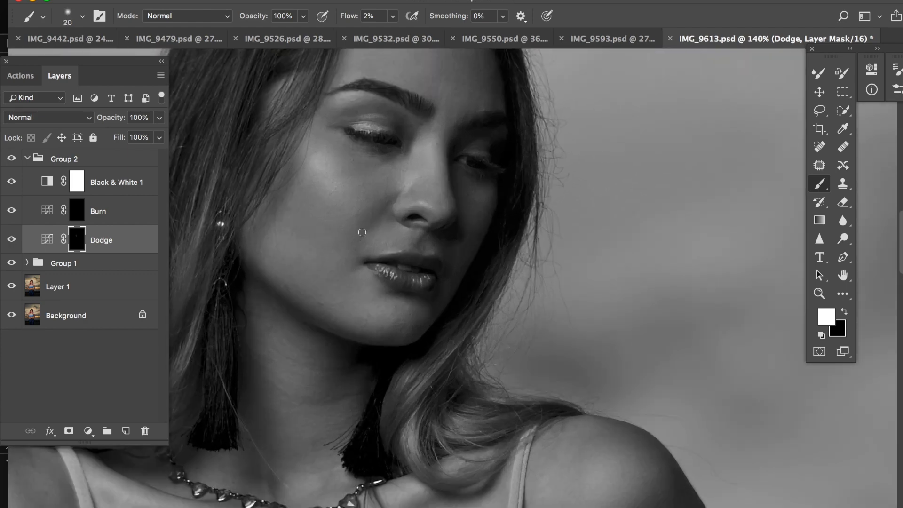
{"action": "scroll", "coordinate": [362, 228], "scroll_direction": "up", "scroll_amount": 1}
{"action": "key", "text": "bracketright"}
{"action": "key", "text": "bracketright"}
{"action": "key", "text": "bracketright"}
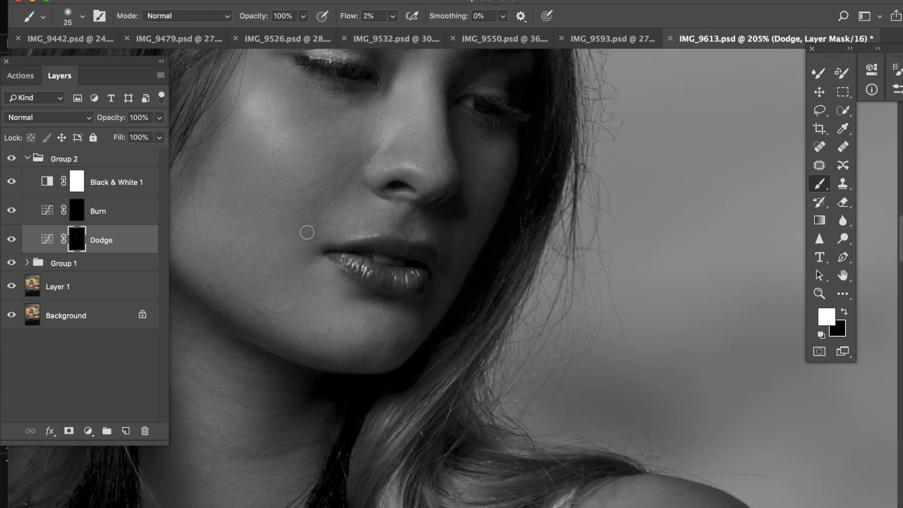
- Toggle the Dodge layer's visibility to compare the face before and after dodging
{"action": "key", "text": "super+minus"}
{"action": "scroll", "coordinate": [366, 184], "scroll_direction": "down", "scroll_amount": 1}
{"action": "left_click", "coordinate": [12, 239]}
{"action": "left_click", "coordinate": [12, 239]}
{"action": "left_click", "coordinate": [11, 239]}
{"action": "left_click", "coordinate": [11, 239]}
- Dodge the highlights on the forehead and shoulders, enlarging the brush from 50 to 100 px
{"action": "key", "text": "super+minus"}
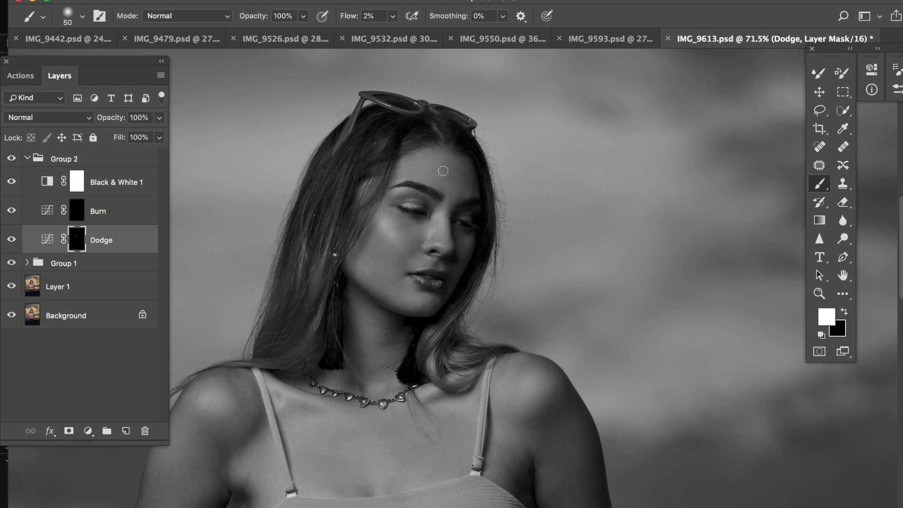
{"action": "key", "text": "bracketright"}
{"action": "key", "text": "bracketright"}
{"action": "key", "text": "bracketright"}
{"action": "key", "text": "bracketright"}
{"action": "key", "text": "bracketright"}
{"action": "scroll", "coordinate": [519, 366], "scroll_direction": "down", "scroll_amount": 2}
{"action": "scroll", "coordinate": [519, 366], "scroll_direction": "down", "scroll_amount": 2}
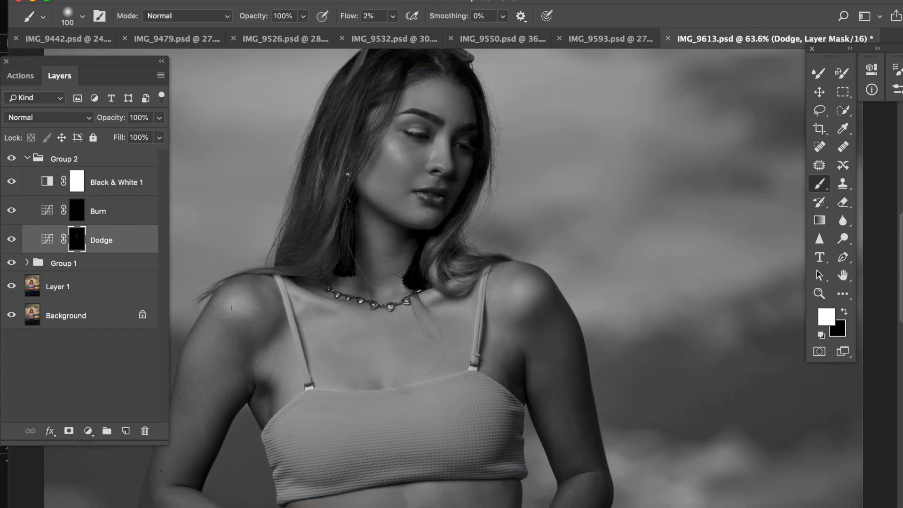
- Enlarge the brush to 300 px and dodge the broad highlights on the arms and shoulders
{"action": "scroll", "coordinate": [223, 308], "scroll_direction": "down", "scroll_amount": 5}
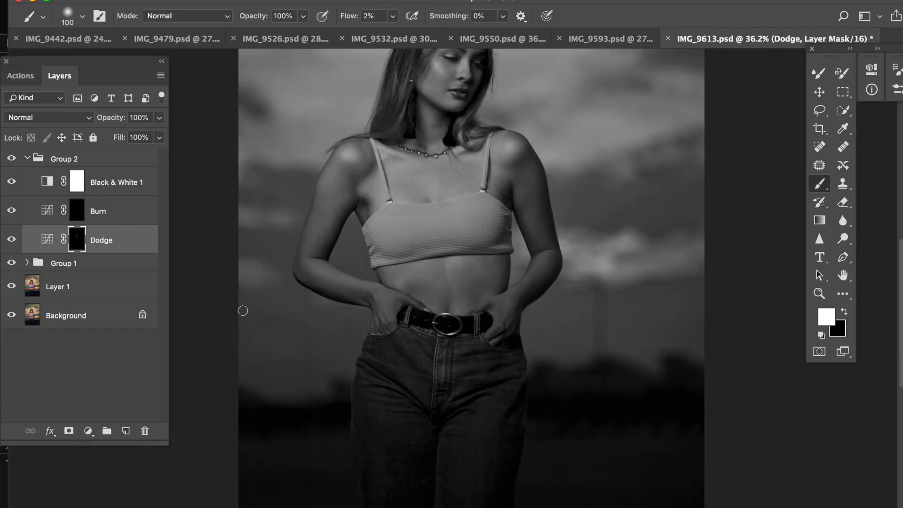
{"action": "key", "text": "bracketright"}
{"action": "key", "text": "bracketright"}
{"action": "key", "text": "bracketright"}
{"action": "key", "text": "bracketright"}
{"action": "key", "text": "bracketright"}
{"action": "mouse_move", "coordinate": [528, 185]}
{"action": "left_mouse_down"}
{"action": "mouse_move", "coordinate": [513, 183]}
{"action": "mouse_move", "coordinate": [534, 202]}
{"action": "left_mouse_up"}
{"action": "scroll", "coordinate": [424, 249], "scroll_direction": "up", "scroll_amount": 3}
- Select the Burn layer and darken areas of the torso, starting with the 300 px brush and reducing its size
{"action": "left_click", "coordinate": [108, 213]}
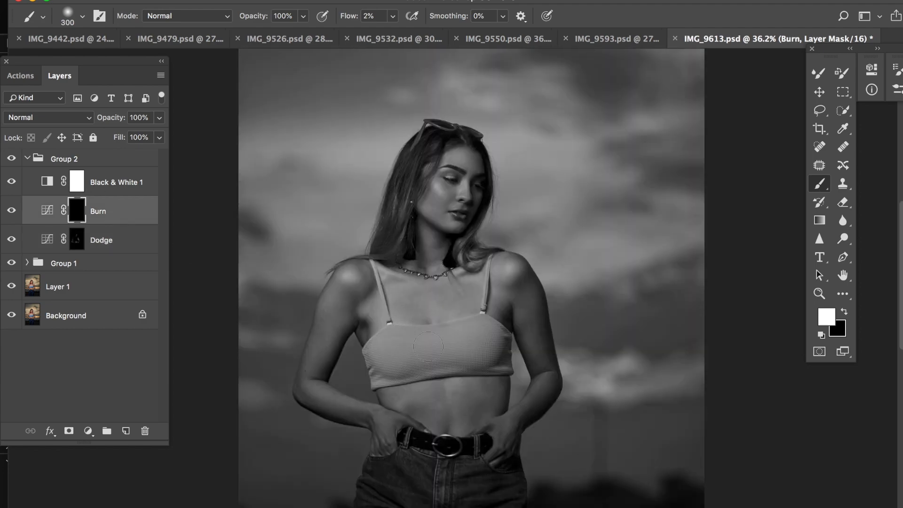
{"action": "scroll", "coordinate": [484, 324], "scroll_direction": "up", "scroll_amount": 3}
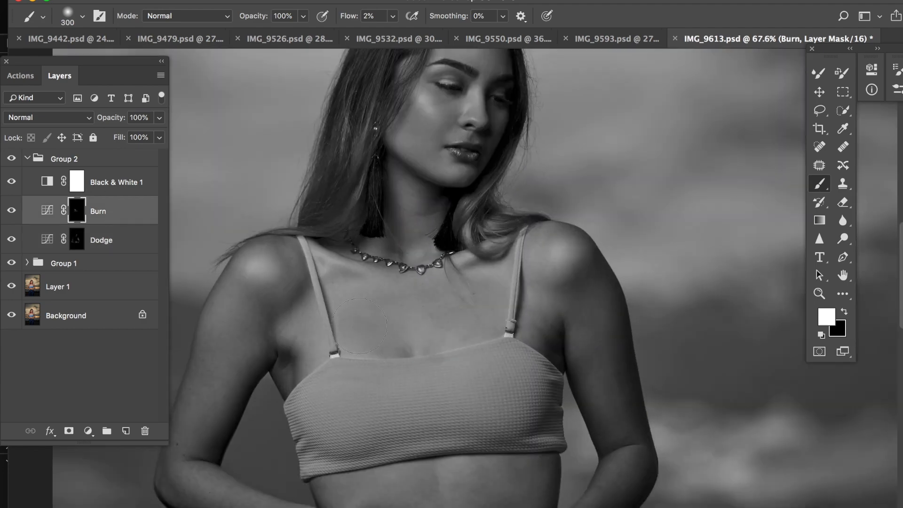
{"action": "key", "text": "bracketleft"}
{"action": "key", "text": "bracketleft"}
{"action": "key", "text": "bracketleft"}
{"action": "key", "text": "bracketleft"}
{"action": "key", "text": "bracketleft"}
{"action": "key", "text": "bracketleft"}
{"action": "key", "text": "bracketleft"}
- Burn the shadow areas of the face around the far eye and nose with a 45 px brush
{"action": "scroll", "coordinate": [485, 137], "scroll_direction": "up", "scroll_amount": 3}
{"action": "scroll", "coordinate": [461, 241], "scroll_direction": "up", "scroll_amount": 5}
{"action": "scroll", "coordinate": [461, 239], "scroll_direction": "up", "scroll_amount": 2}
{"action": "key", "text": "bracketleft"}
{"action": "key", "text": "bracketleft"}
{"action": "key", "text": "bracketleft"}
{"action": "key", "text": "bracketleft"}
{"action": "key", "text": "bracketleft"}
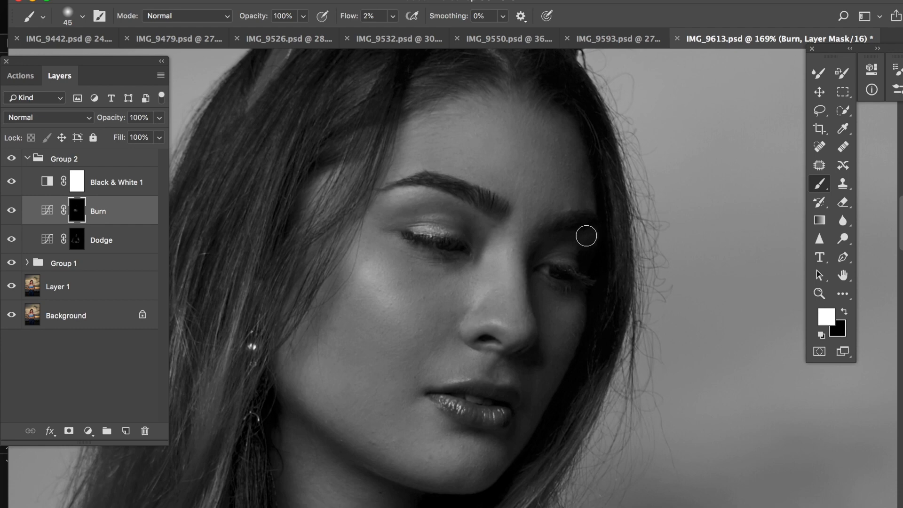
{"action": "scroll", "coordinate": [500, 303], "scroll_direction": "down", "scroll_amount": 5}
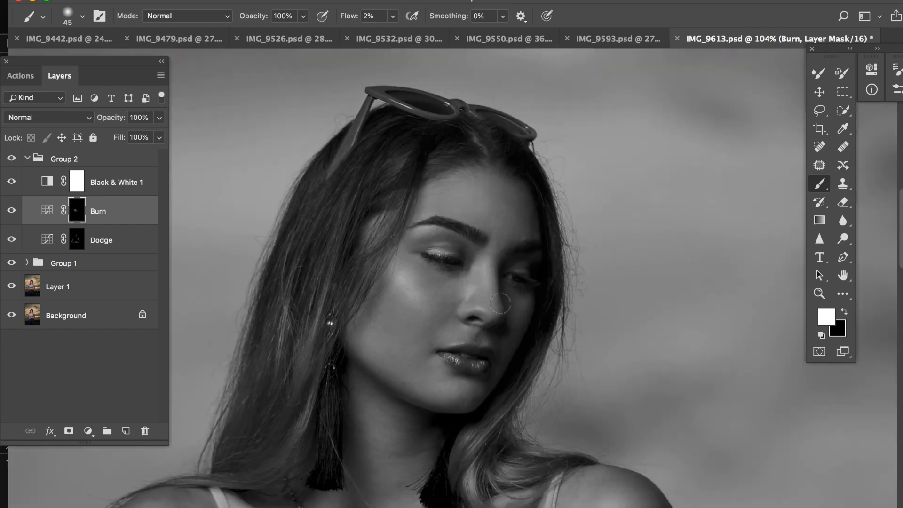
- Burn the hair beside the forehead with a 70 px brush
{"action": "scroll", "coordinate": [488, 319], "scroll_direction": "up", "scroll_amount": 2}
{"action": "key", "text": "bracketright"}
{"action": "key", "text": "bracketright"}
{"action": "key", "text": "bracketright"}
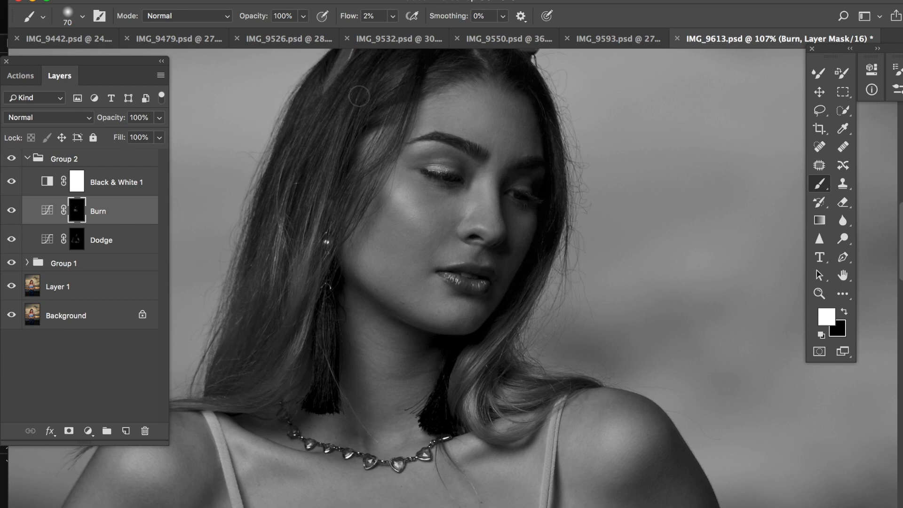
- Burn the crown of the hair and the edges of the body with a 250 px brush, then refine with 80 px
{"action": "scroll", "coordinate": [358, 140], "scroll_direction": "down", "scroll_amount": 2}
{"action": "key", "text": "bracketright"}
{"action": "key", "text": "bracketright"}
{"action": "key", "text": "bracketright"}
{"action": "key", "text": "bracketright"}
{"action": "key", "text": "bracketright"}
{"action": "key", "text": "bracketright"}
{"action": "key", "text": "bracketright"}
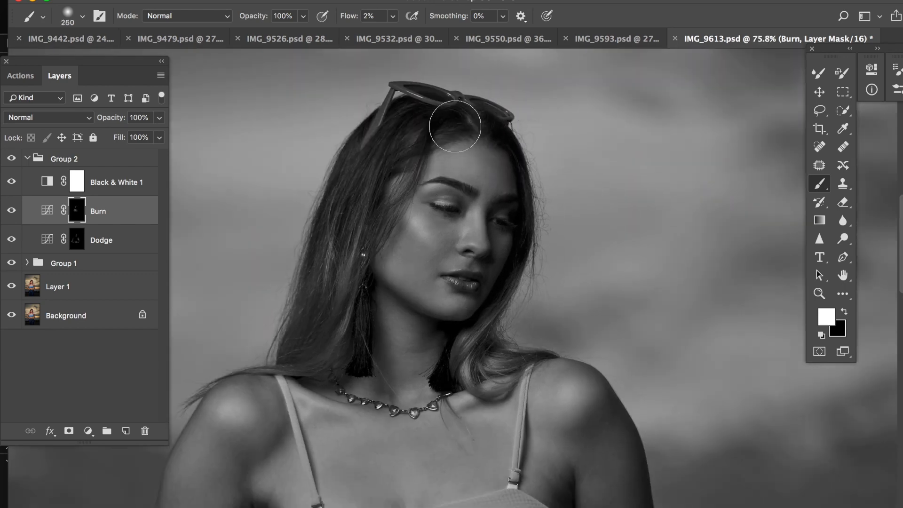
{"action": "scroll", "coordinate": [364, 328], "scroll_direction": "down", "scroll_amount": 1}
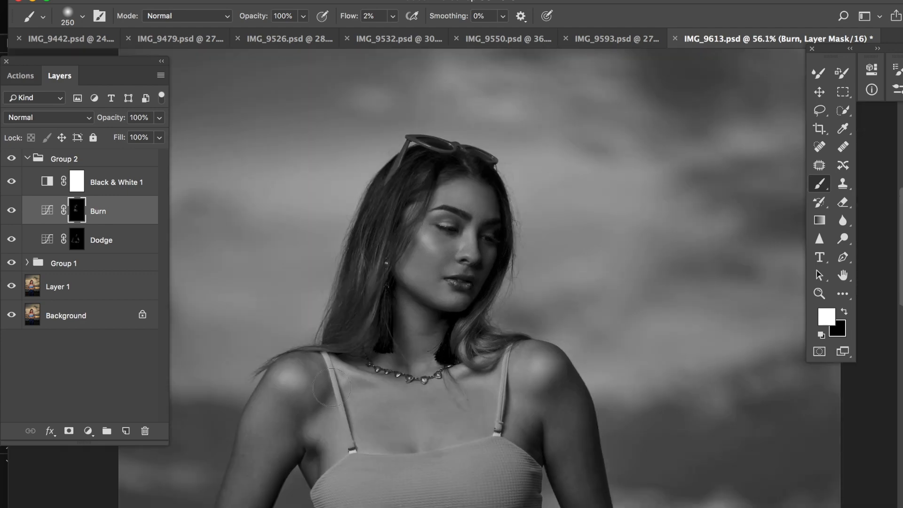
{"action": "scroll", "coordinate": [372, 476], "scroll_direction": "down", "scroll_amount": 2}
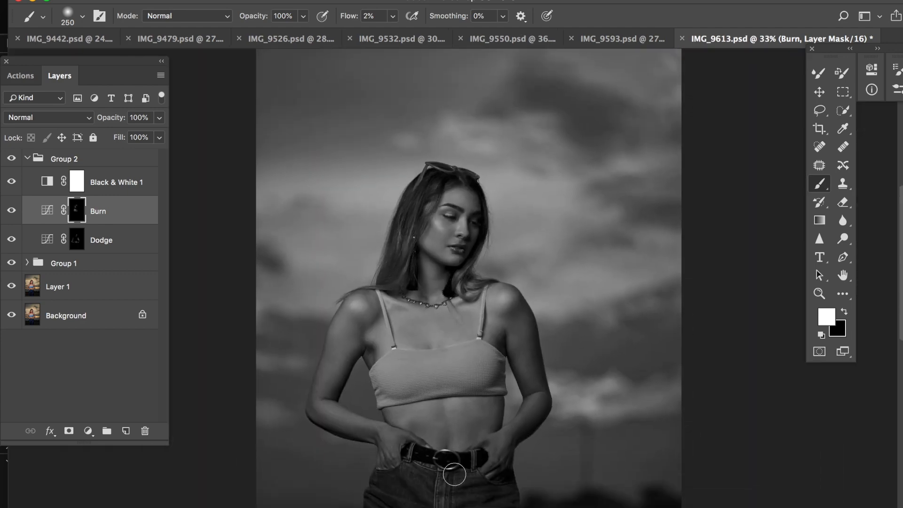
{"action": "scroll", "coordinate": [437, 290], "scroll_direction": "up", "scroll_amount": 1}
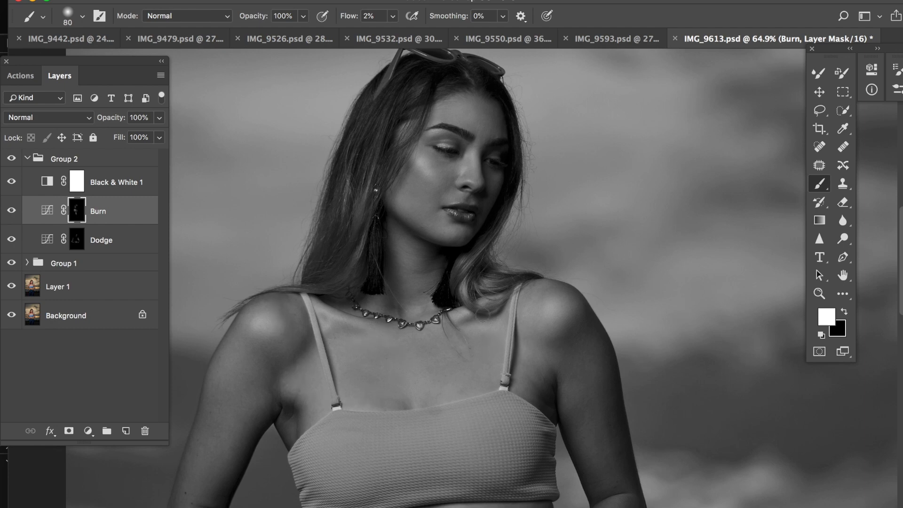
- Return to the Dodge layer and brighten the chest area below the necklace, enlarging the brush to 100 px
{"action": "left_click", "coordinate": [100, 240]}
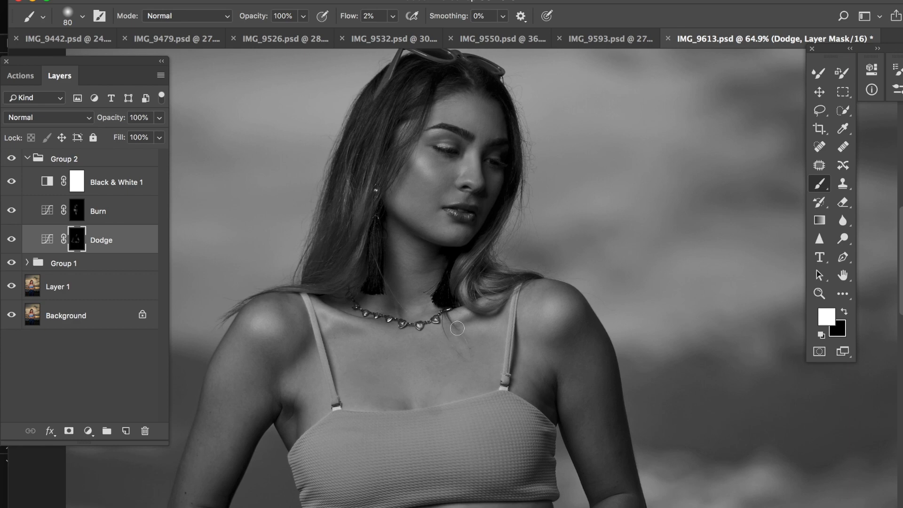
{"action": "scroll", "coordinate": [568, 325], "scroll_direction": "down", "scroll_amount": 4}
{"action": "key", "text": "backslash"}
{"action": "key", "text": "backslash"}
{"action": "key", "text": "bracketright"}
{"action": "key", "text": "bracketright"}
{"action": "key", "text": "bracketright"}
{"action": "key", "text": "bracketright"}
{"action": "key", "text": "bracketright"}
{"action": "key", "text": "bracketright"}
{"action": "key", "text": "bracketright"}
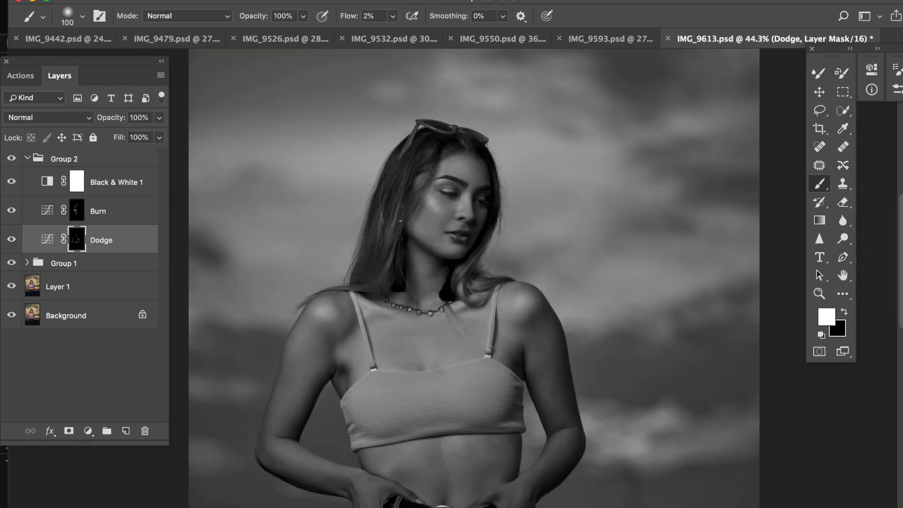
{"action": "key", "text": "bracketleft"}
{"action": "key", "text": "bracketleft"}
{"action": "key", "text": "bracketleft"}
{"action": "key", "text": "bracketleft"}
- Hide the Black & White 1 layer and toggle Group 2 to compare the dodging and burning before and after
{"action": "left_click", "coordinate": [11, 159]}
{"action": "left_click", "coordinate": [12, 159]}
{"action": "left_click", "coordinate": [11, 159]}
{"action": "left_click", "coordinate": [12, 159]}
{"action": "left_click", "coordinate": [12, 158]}
{"action": "left_click", "coordinate": [12, 158]}
- Dodge the background around the figure with a 1200 px brush and toggle Group 2 to compare the whole image
{"action": "scroll", "coordinate": [501, 307], "scroll_direction": "down", "scroll_amount": 5}
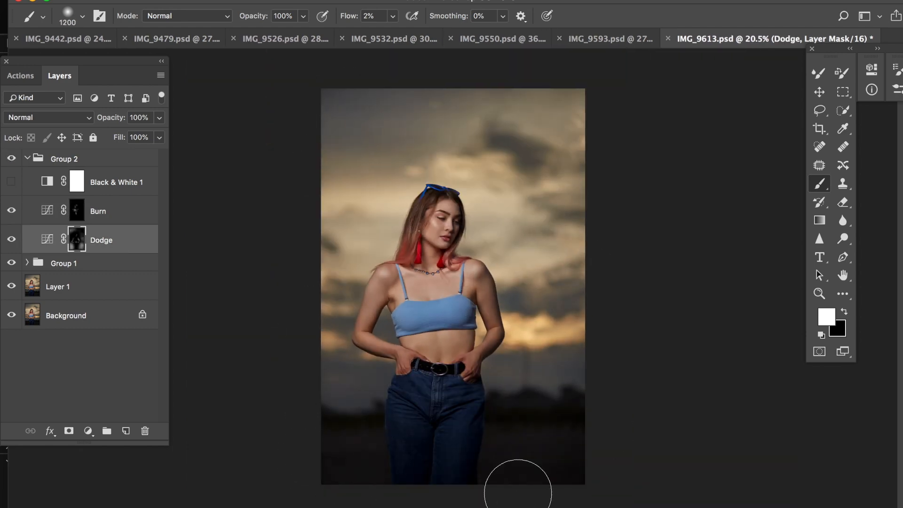
{"action": "left_click", "coordinate": [12, 158]}
{"action": "left_click", "coordinate": [12, 158]}
{"action": "left_click", "coordinate": [12, 158]}
{"action": "left_click", "coordinate": [11, 158]}
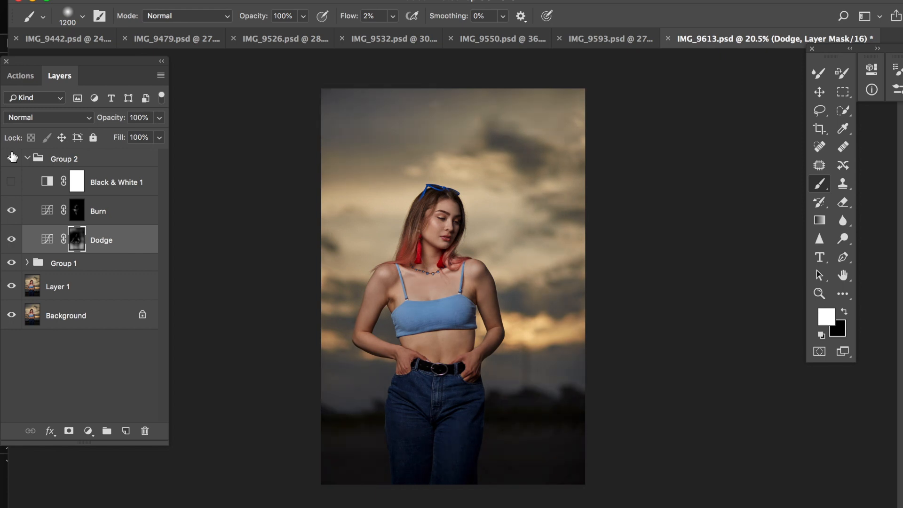
- Collapse Group 2 and put it together with Group 1 and Layer 1 into one new group
{"action": "left_click", "coordinate": [94, 162]}
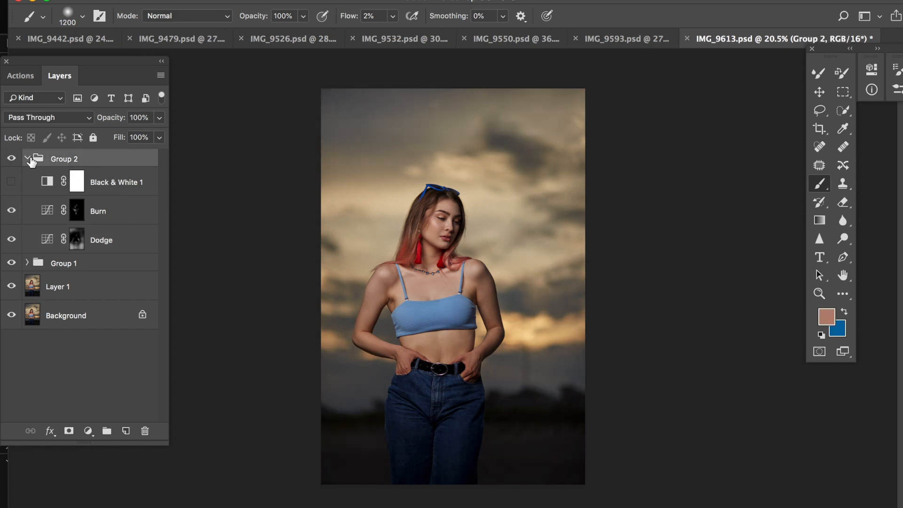
{"action": "left_click", "coordinate": [27, 158]}
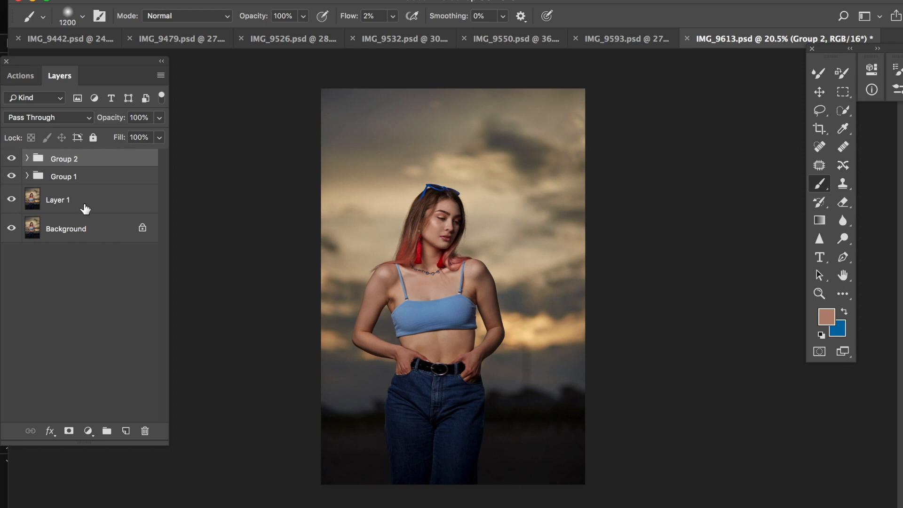
{"action": "left_click", "coordinate": [85, 207], "text": "shift"}
{"action": "key", "text": "ctrl+g"}
- Duplicate the combined group and merge the copy into a single layer
{"action": "key", "text": "ctrl+j"}
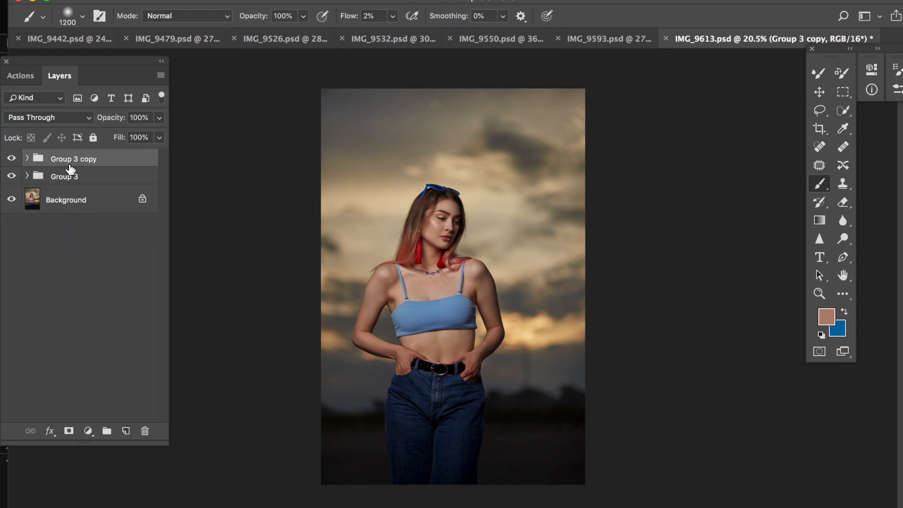
{"action": "right_click", "coordinate": [71, 165]}
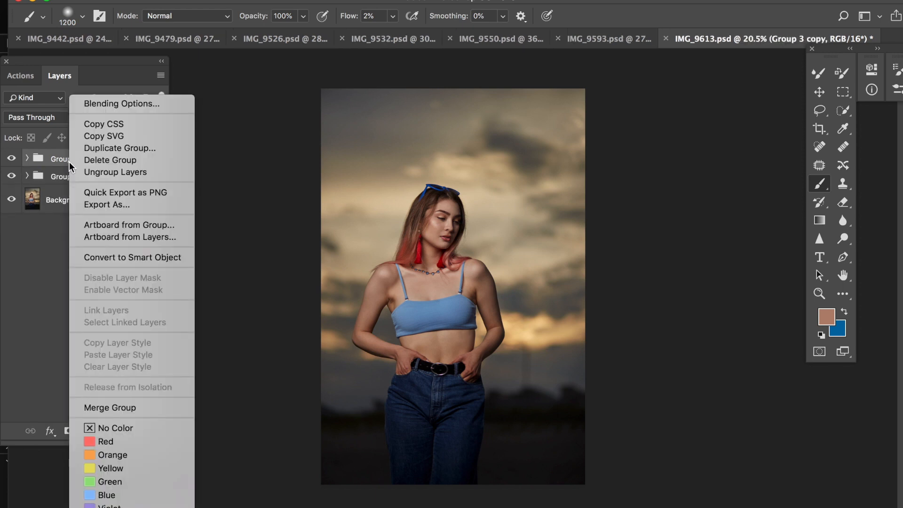
{"action": "left_click", "coordinate": [113, 405]}
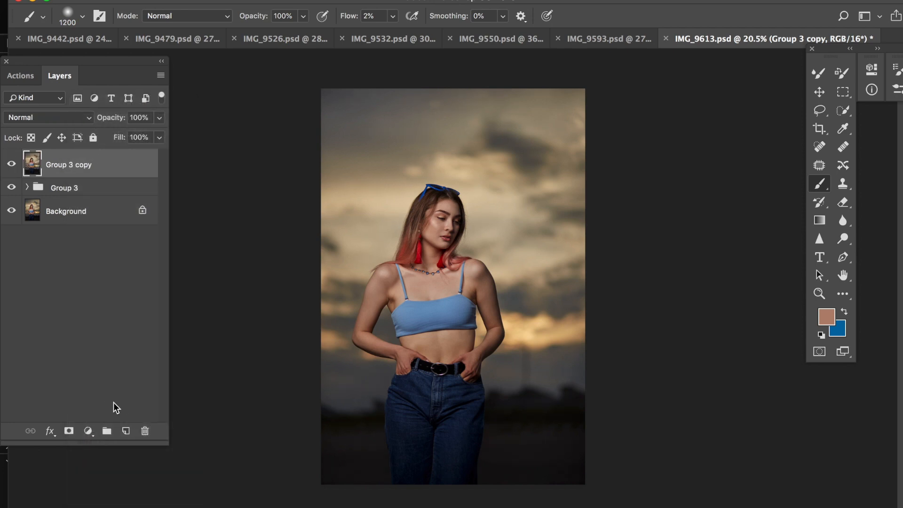
- Open the Camera Raw Filter on the merged Group 3 copy layer, preview the favorite presets and apply 4th july
{"action": "left_click", "coordinate": [347, 4]}
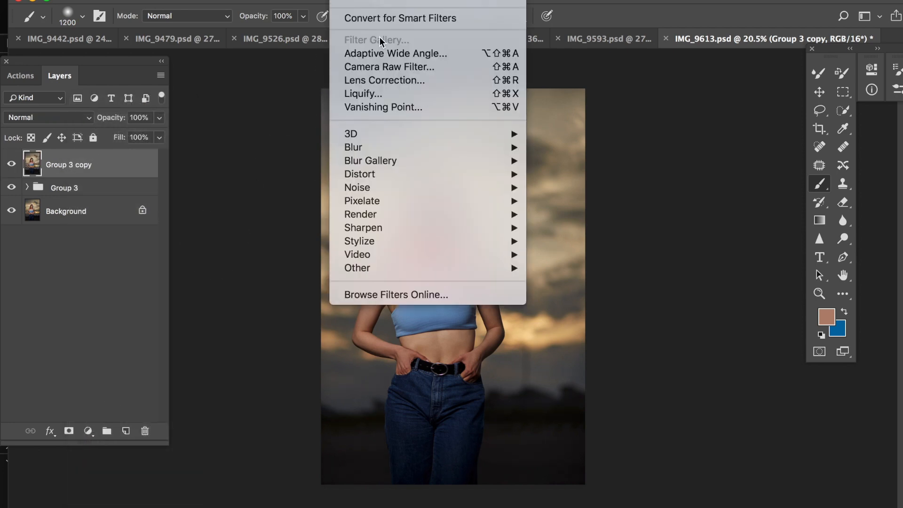
{"action": "left_click", "coordinate": [383, 68]}
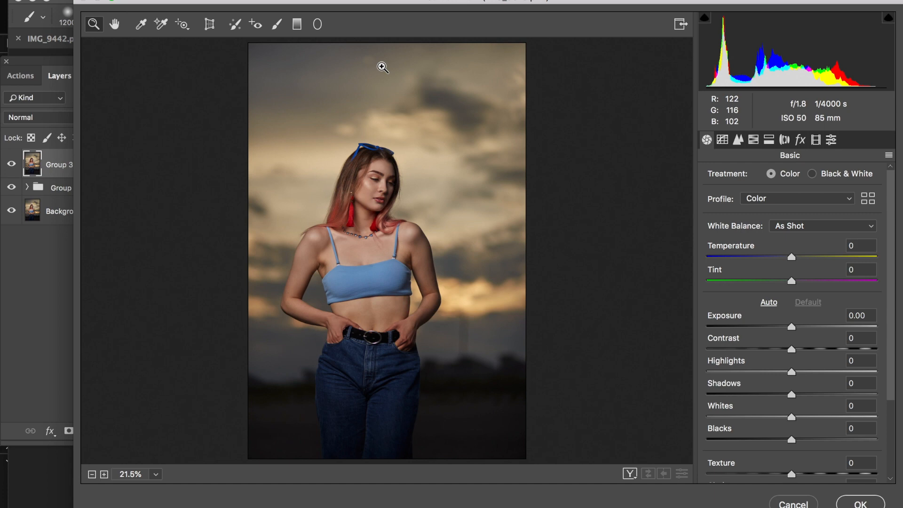
{"action": "left_click", "coordinate": [832, 140]}
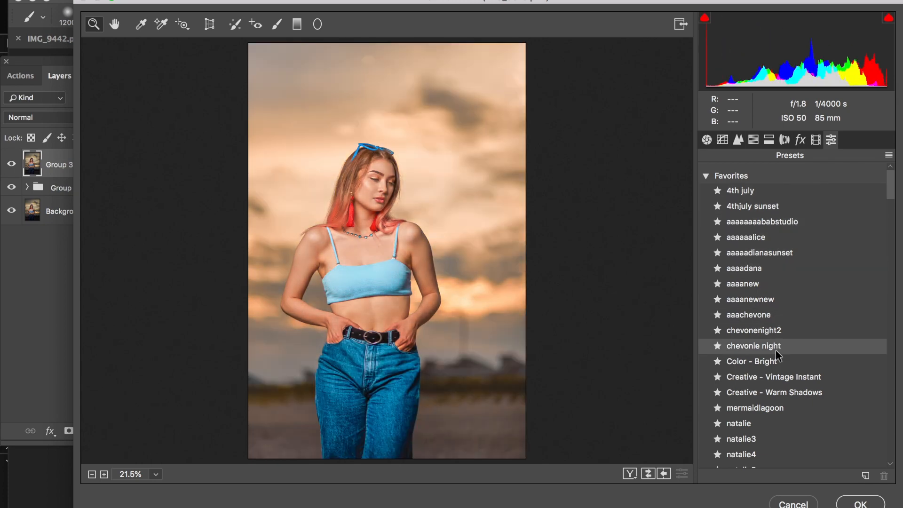
{"action": "scroll", "coordinate": [766, 305], "scroll_direction": "down", "scroll_amount": 5}
{"action": "scroll", "coordinate": [751, 190], "scroll_direction": "up", "scroll_amount": 5}
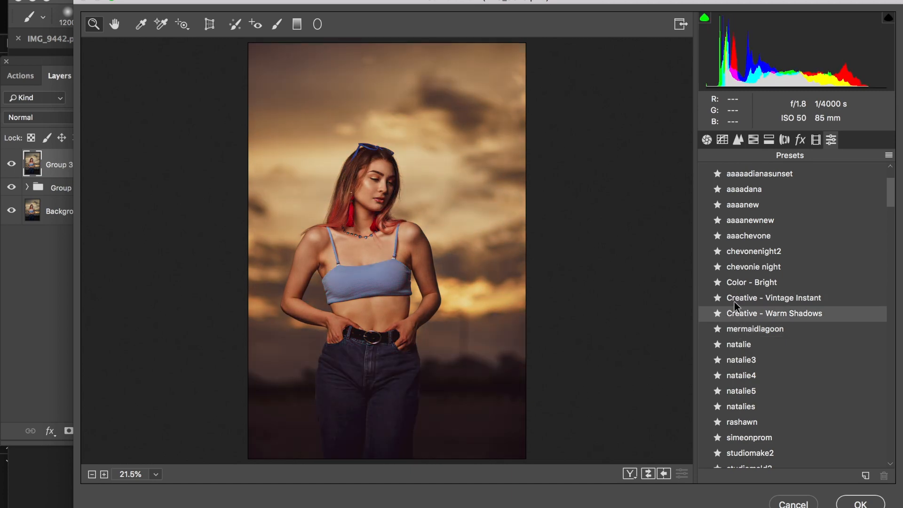
{"action": "scroll", "coordinate": [733, 249], "scroll_direction": "up", "scroll_amount": 3}
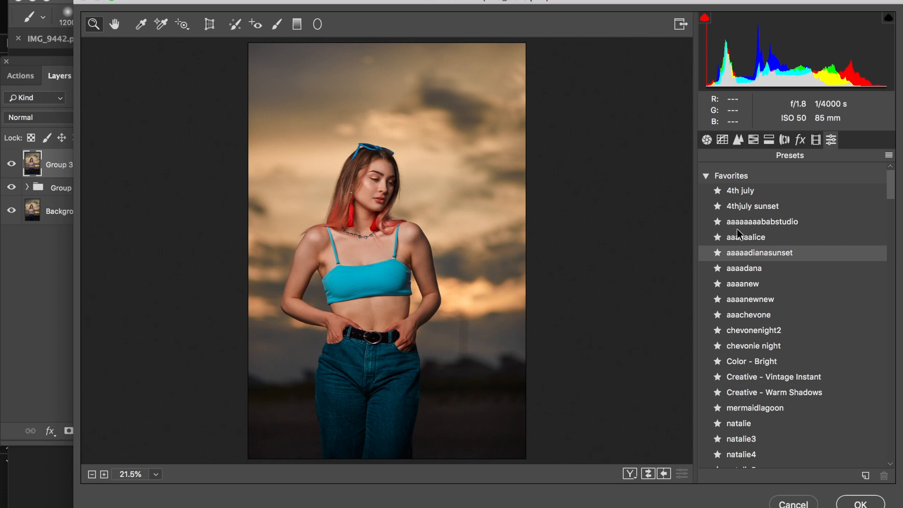
{"action": "left_click", "coordinate": [736, 190]}
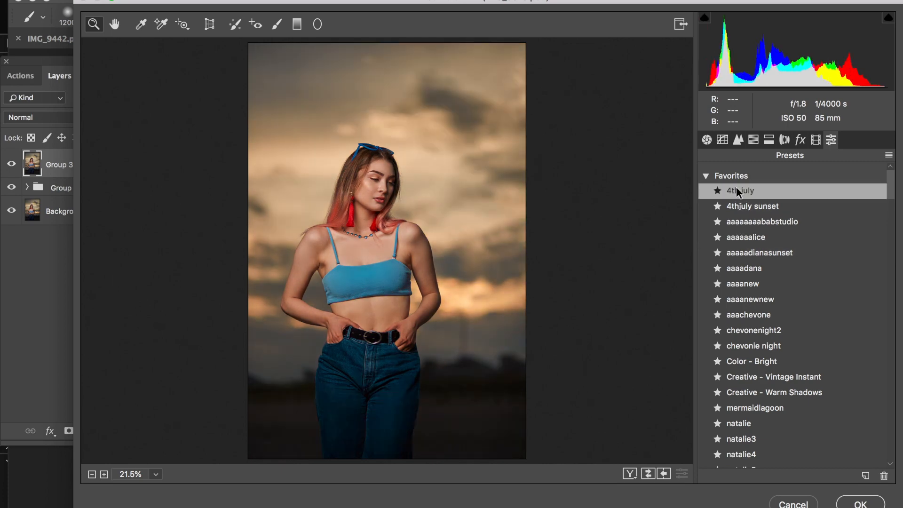
- Set the Camera Raw sharpening amount to 59 and the tint to -3
{"action": "left_click", "coordinate": [738, 139]}
{"action": "mouse_move", "coordinate": [762, 198]}
{"action": "left_mouse_down"}
{"action": "mouse_move", "coordinate": [775, 202]}
{"action": "mouse_move", "coordinate": [770, 207]}
{"action": "left_mouse_up"}
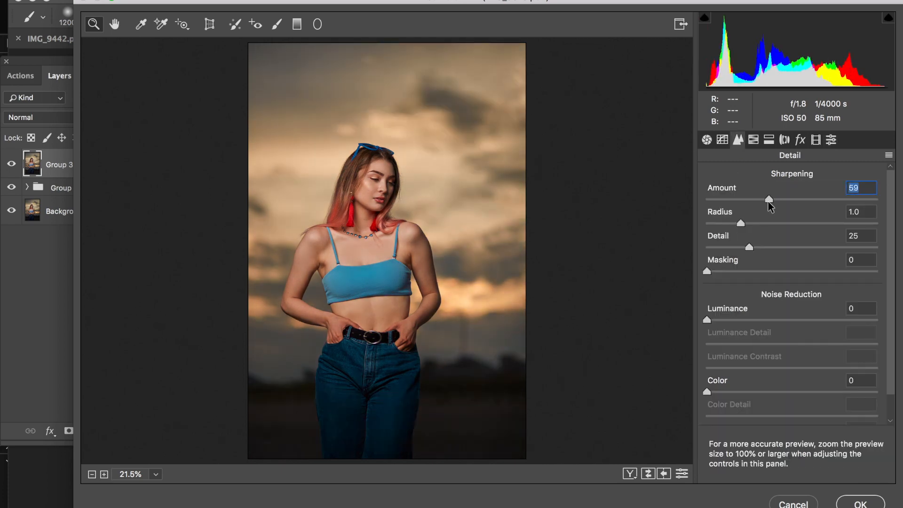
{"action": "left_click", "coordinate": [707, 140]}
{"action": "left_click_drag", "start_coordinate": [791, 281], "coordinate": [797, 261]}
- Set Highlights to -31, Shadows to +24, Whites to -22, Blacks to -3 and Vibrance to +39 in the basic adjustments
{"action": "scroll", "coordinate": [781, 282], "scroll_direction": "down", "scroll_amount": 3}
{"action": "left_click", "coordinate": [766, 305]}
{"action": "left_click_drag", "start_coordinate": [791, 325], "coordinate": [812, 326]}
{"action": "left_click", "coordinate": [789, 372]}
{"action": "double_click", "coordinate": [808, 428]}
{"action": "left_click", "coordinate": [810, 452]}
{"action": "double_click", "coordinate": [810, 451]}
{"action": "scroll", "coordinate": [809, 450], "scroll_direction": "down", "scroll_amount": 2}
{"action": "left_click", "coordinate": [812, 452]}
{"action": "scroll", "coordinate": [809, 377], "scroll_direction": "up", "scroll_amount": 5}
- Set the HSL hue of Reds to -13, Oranges to +4, Aquas to +23 and Blues to -19
{"action": "left_click", "coordinate": [752, 139]}
{"action": "double_click", "coordinate": [799, 255]}
{"action": "left_click", "coordinate": [799, 254]}
{"action": "left_click", "coordinate": [766, 349]}
{"action": "left_click_drag", "start_coordinate": [765, 349], "coordinate": [855, 350]}
{"action": "left_click", "coordinate": [780, 350]}
{"action": "left_click_drag", "start_coordinate": [796, 326], "coordinate": [815, 326]}
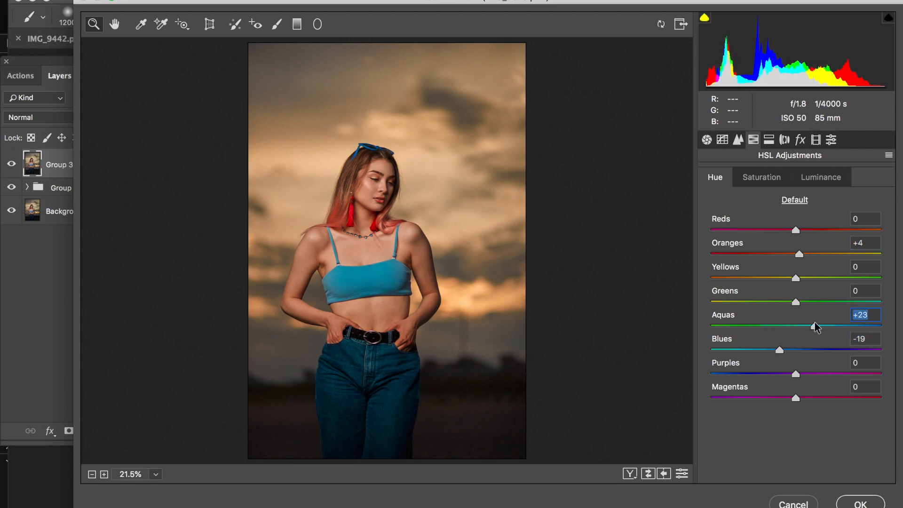
{"action": "left_click", "coordinate": [812, 230]}
{"action": "left_click_drag", "start_coordinate": [813, 231], "coordinate": [784, 228]}
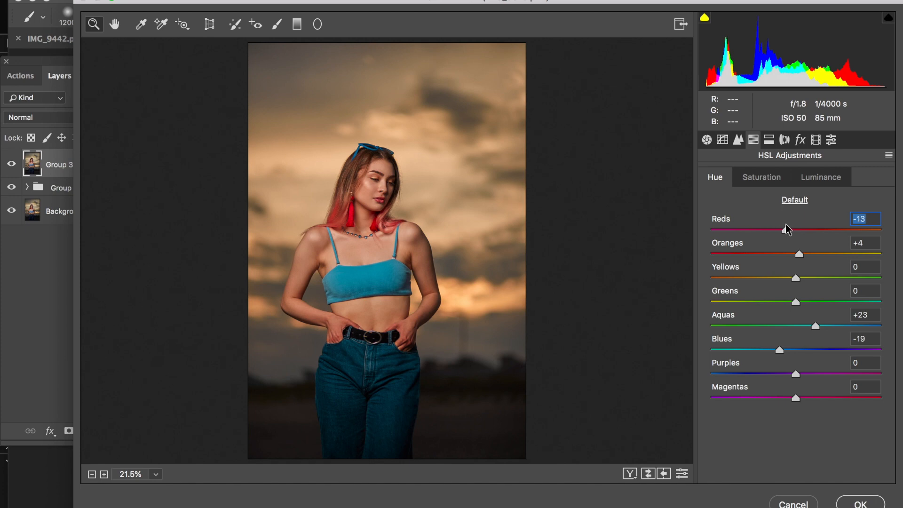
- Set the HSL saturation of Oranges to -8, Yellows to +84, Aquas to -13 and Blues to +45, undoing the last change
{"action": "left_click", "coordinate": [768, 177]}
{"action": "left_click_drag", "start_coordinate": [841, 278], "coordinate": [868, 281]}
{"action": "left_click_drag", "start_coordinate": [860, 350], "coordinate": [785, 325]}
{"action": "left_click", "coordinate": [831, 230]}
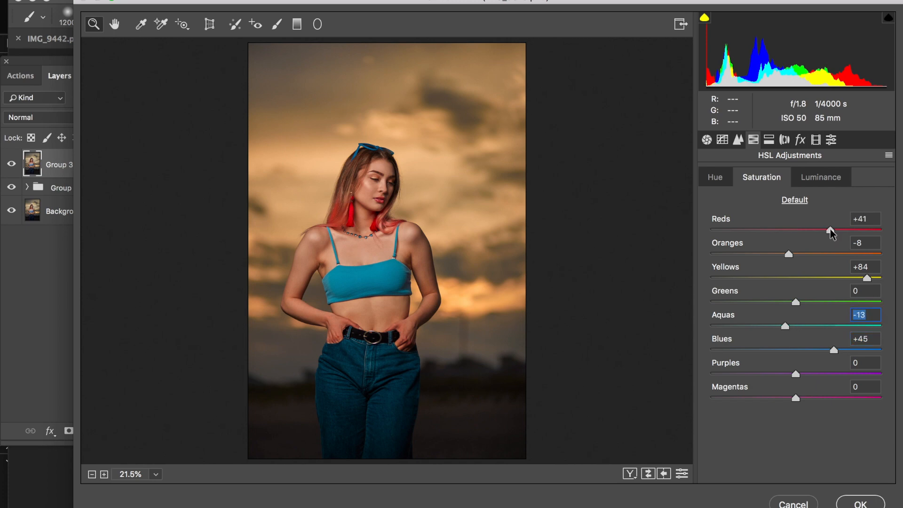
{"action": "key", "text": "super+z"}
- Set the HSL luminance of Reds to +25, Oranges to +8, Yellows to -30, Aquas to -16 and Blues to +24
{"action": "left_click", "coordinate": [824, 178]}
{"action": "left_click", "coordinate": [830, 253]}
{"action": "key", "text": "super+z"}
{"action": "left_click_drag", "start_coordinate": [838, 230], "coordinate": [817, 230]}
{"action": "left_click", "coordinate": [840, 350]}
{"action": "key", "text": "super+z"}
{"action": "left_click", "coordinate": [840, 350]}
{"action": "key", "text": "super+z"}
{"action": "left_click", "coordinate": [824, 350]}
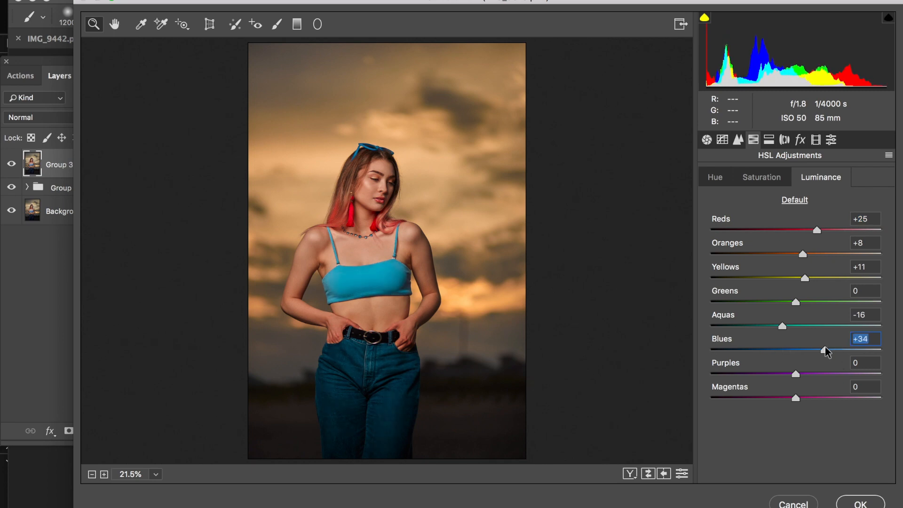
{"action": "left_click", "coordinate": [746, 278]}
{"action": "left_click_drag", "start_coordinate": [746, 278], "coordinate": [771, 278]}
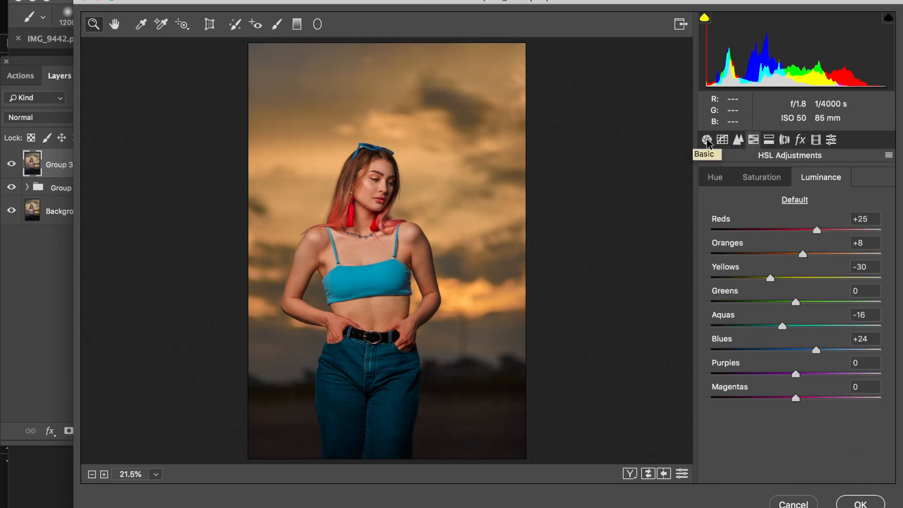
- Recheck the basic and HSL settings and set the hue of Reds to +4 and Oranges to 0
{"action": "left_click", "coordinate": [706, 140]}
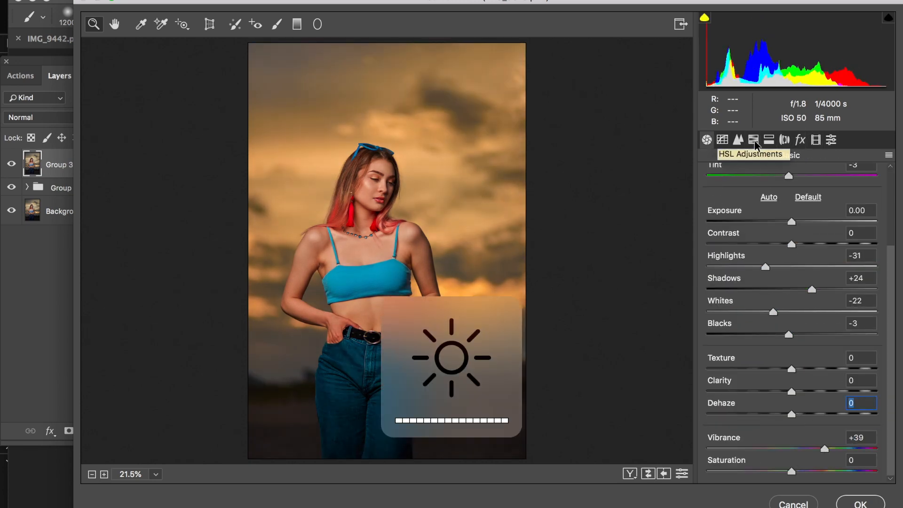
{"action": "left_click", "coordinate": [753, 140]}
{"action": "left_click", "coordinate": [764, 178]}
{"action": "left_click", "coordinate": [715, 177]}
- Save the current Camera Raw settings as a preset named 4thjuly34 in the Settings folder
{"action": "left_click", "coordinate": [888, 155]}
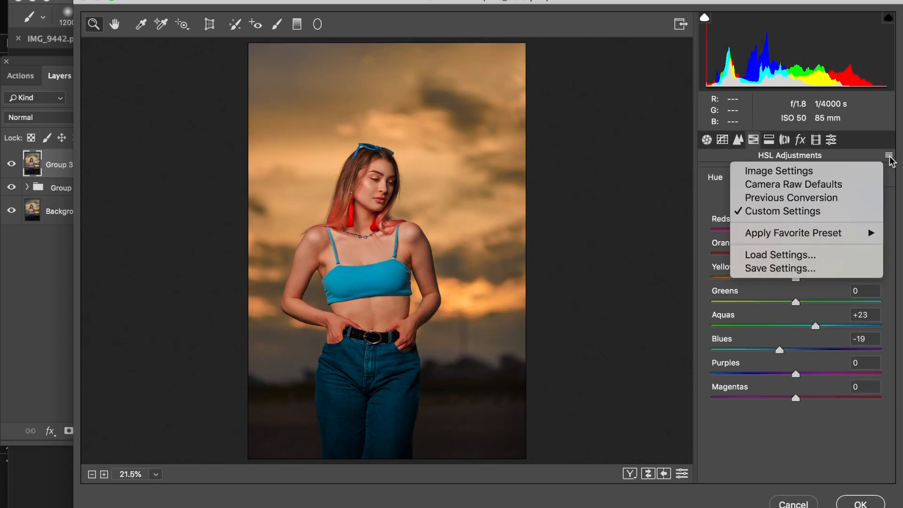
{"action": "left_click", "coordinate": [809, 273]}
{"action": "left_click", "coordinate": [538, 23]}
{"action": "type", "text": "4th"}
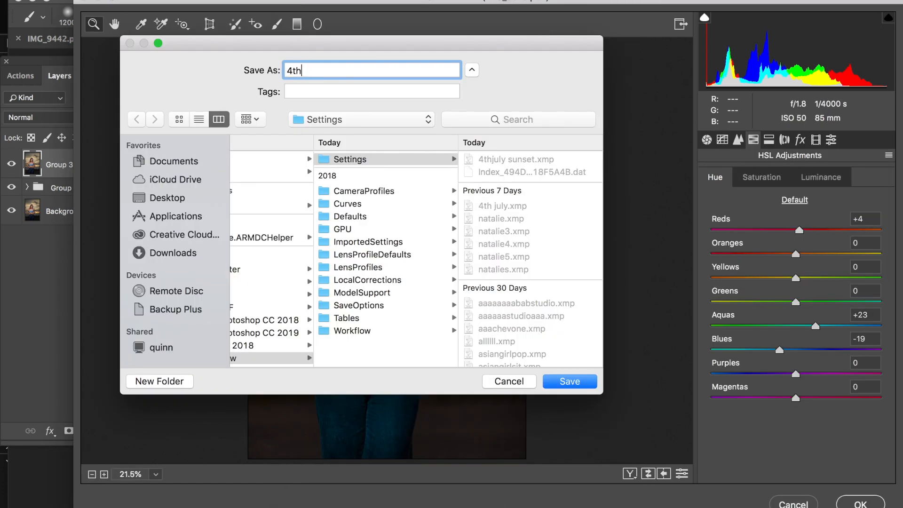
{"action": "type", "text": "july34"}
{"action": "key", "text": "Return"}
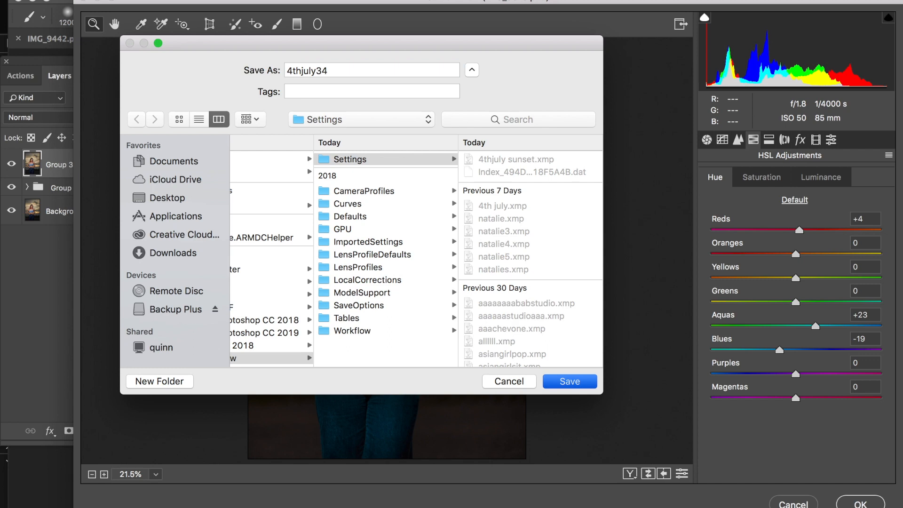
- Mark the 4thjuly34 user preset as a favorite and apply the Camera Raw filter to the layer
{"action": "left_click", "coordinate": [830, 139]}
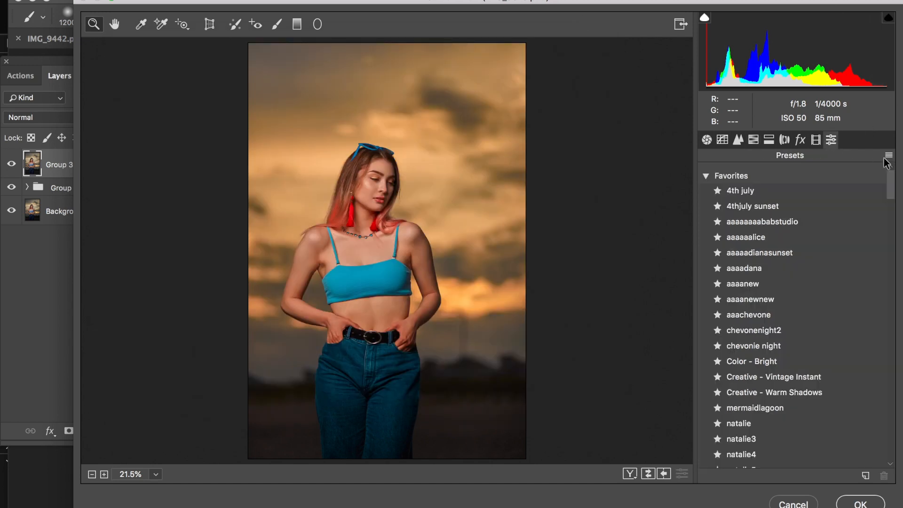
{"action": "left_click", "coordinate": [813, 275]}
{"action": "scroll", "coordinate": [815, 277], "scroll_direction": "down", "scroll_amount": 10}
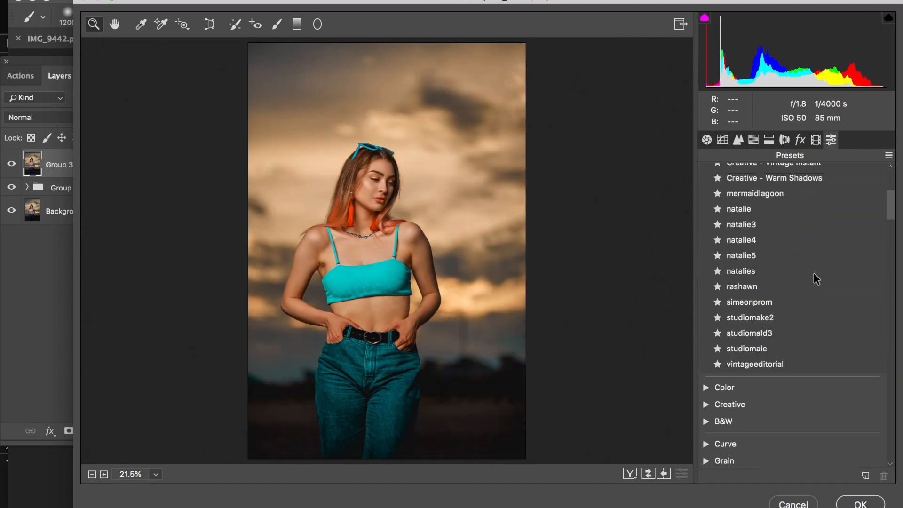
{"action": "scroll", "coordinate": [816, 279], "scroll_direction": "down", "scroll_amount": 10}
{"action": "left_click", "coordinate": [722, 213]}
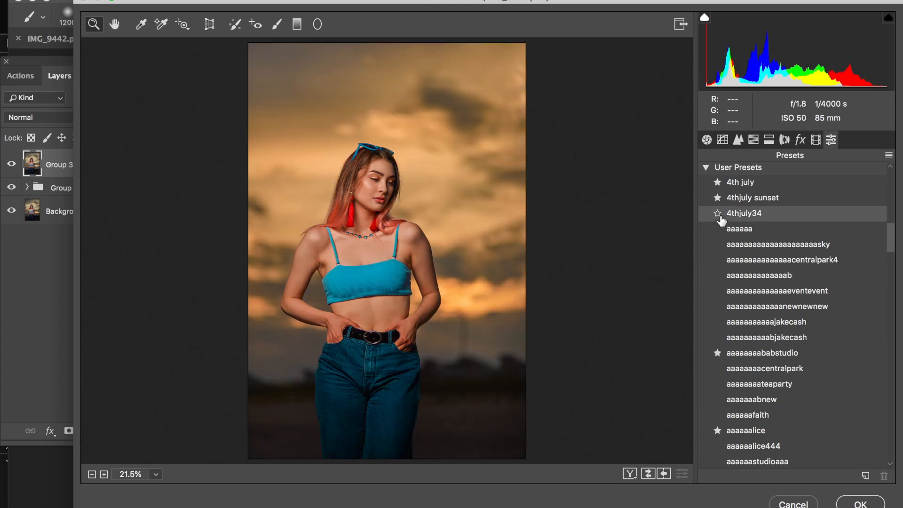
{"action": "left_click", "coordinate": [716, 213]}
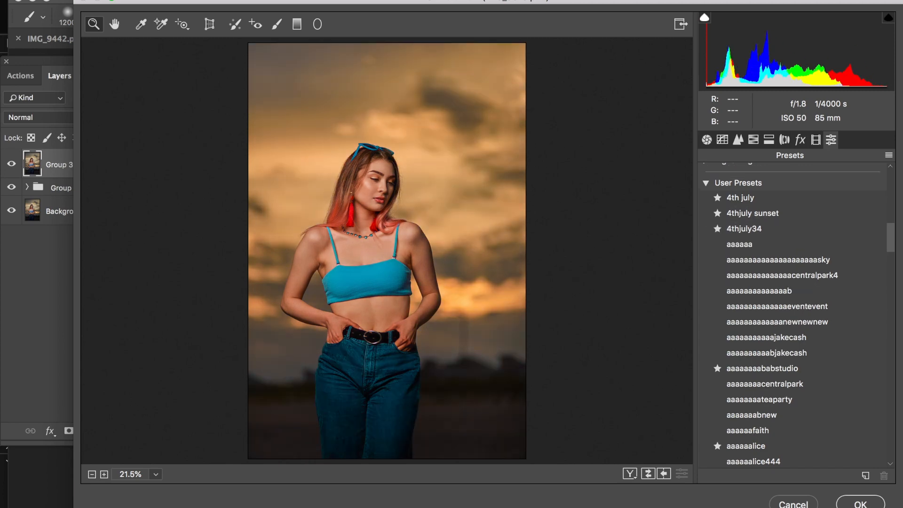
{"action": "left_click", "coordinate": [863, 503]}
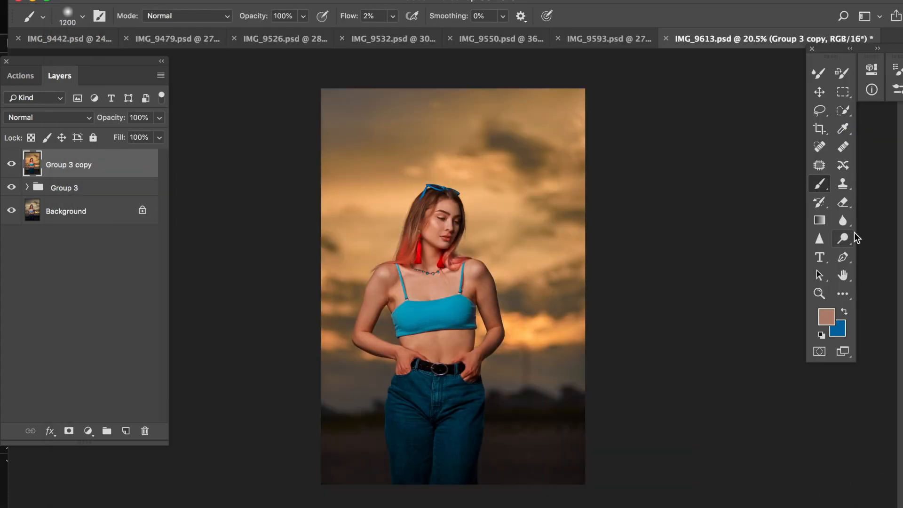
- Crop the portrait to a 4:5 (8:10) ratio with Content-Aware enabled, trimming the upper sky and lower legs
{"action": "left_click", "coordinate": [819, 128]}
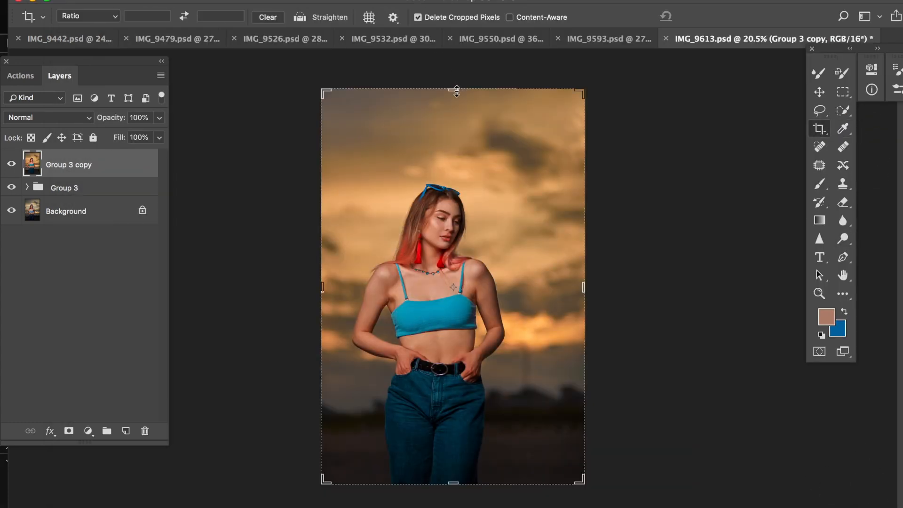
{"action": "left_click_drag", "start_coordinate": [456, 91], "coordinate": [453, 105]}
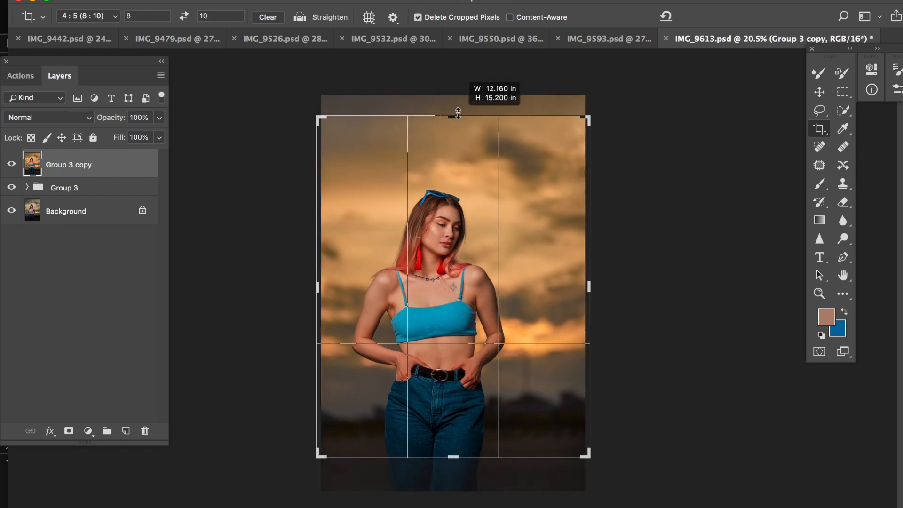
{"action": "left_click_drag", "start_coordinate": [509, 287], "coordinate": [509, 296]}
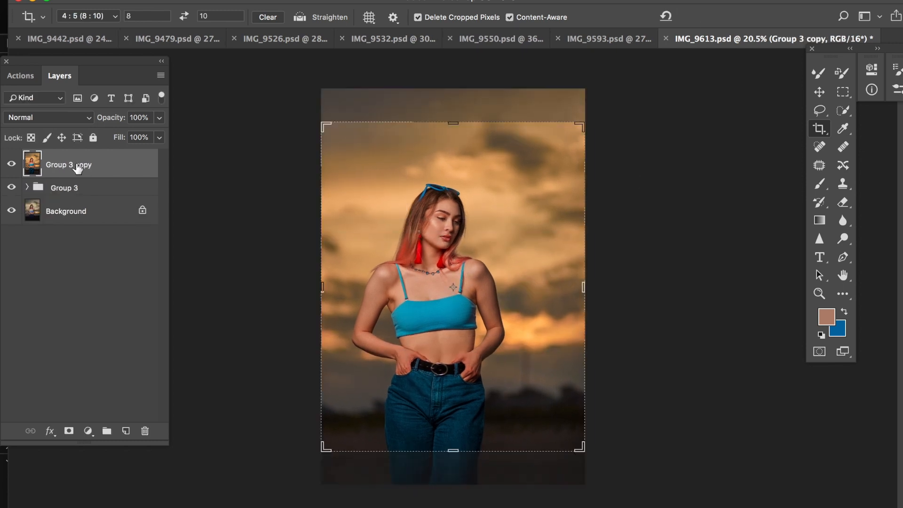
{"action": "key", "text": "Return"}
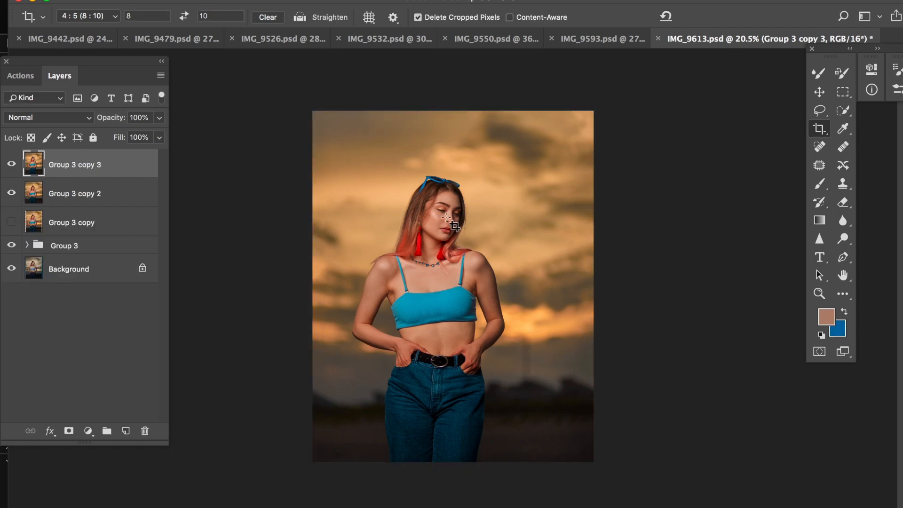
- Add a Hue/Saturation adjustment layer above Group 3 copy 3 and turn on its on-image adjustment
{"action": "scroll", "coordinate": [452, 235], "scroll_direction": "up", "scroll_amount": 5}
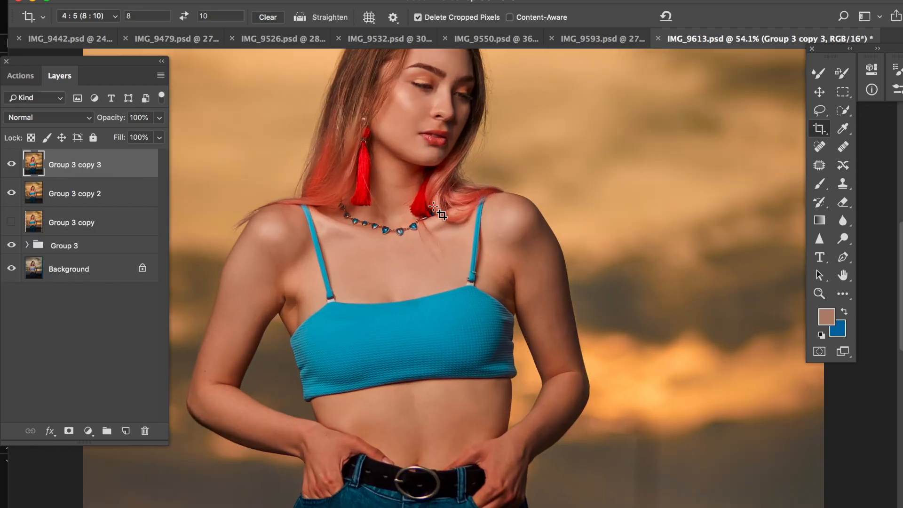
{"action": "scroll", "coordinate": [423, 212], "scroll_direction": "up", "scroll_amount": 2}
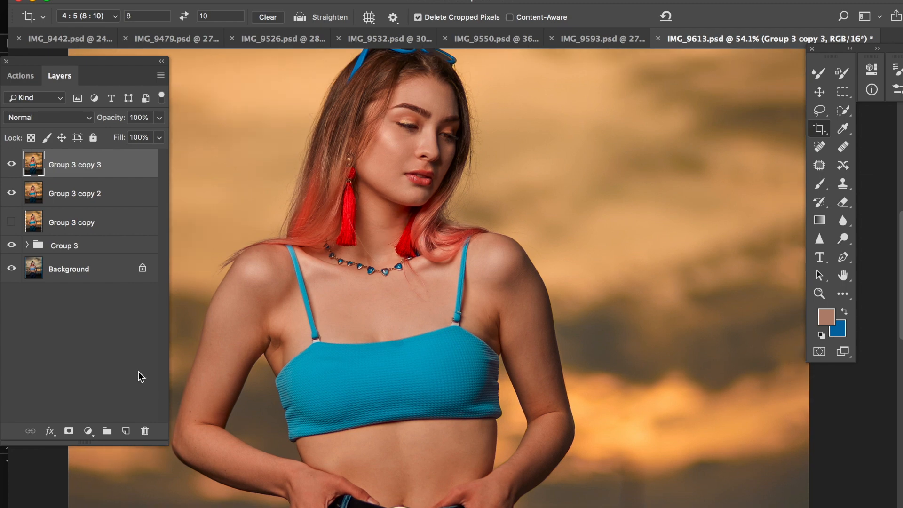
{"action": "scroll", "coordinate": [328, 363], "scroll_direction": "down", "scroll_amount": 3}
{"action": "left_click", "coordinate": [89, 432]}
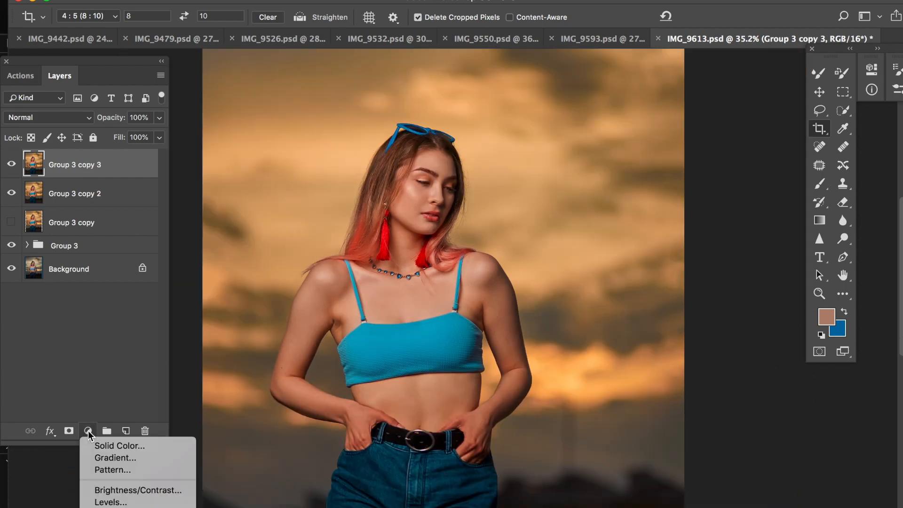
{"action": "left_click", "coordinate": [140, 451]}
{"action": "left_click", "coordinate": [716, 126]}
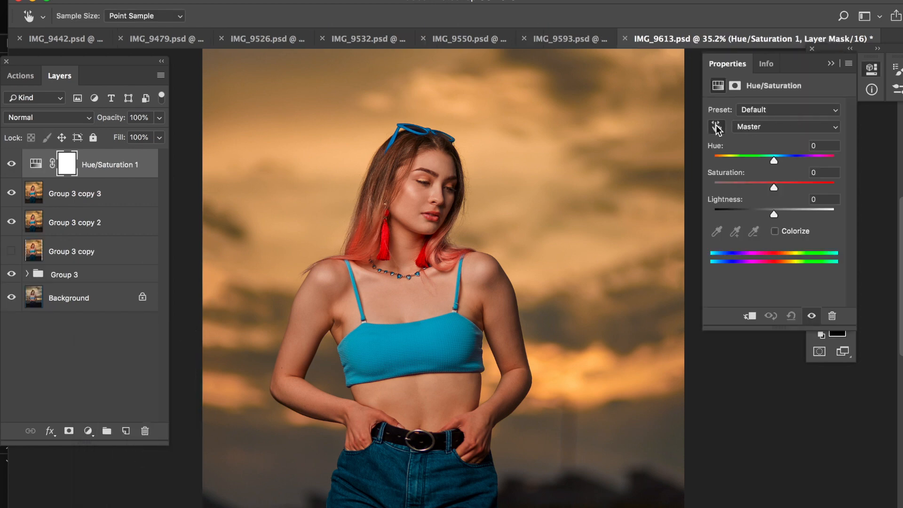
- Sample the skin to reduce the Reds saturation slightly, and fine-tune the Cyans saturation of the blue top
{"action": "scroll", "coordinate": [448, 162], "scroll_direction": "up", "scroll_amount": 3}
{"action": "left_click", "coordinate": [395, 159]}
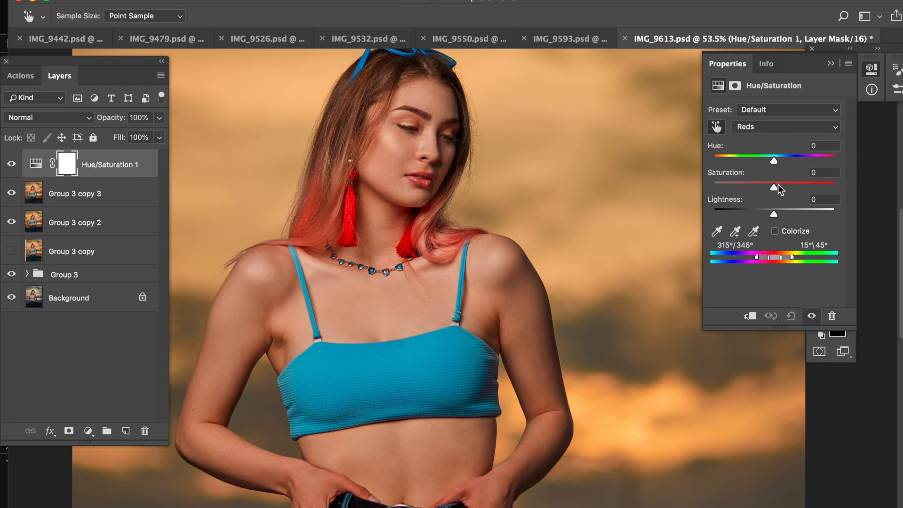
{"action": "left_click_drag", "start_coordinate": [775, 163], "coordinate": [774, 163]}
{"action": "left_click_drag", "start_coordinate": [773, 187], "coordinate": [767, 186]}
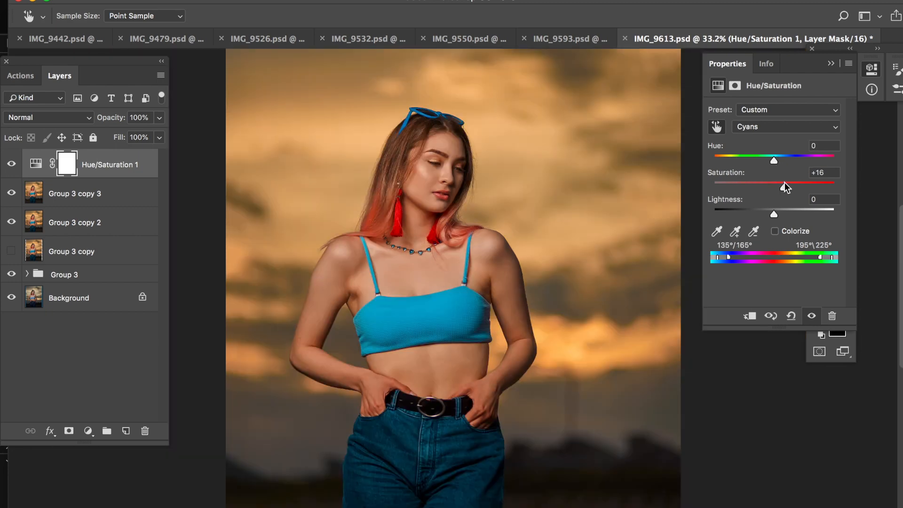
{"action": "mouse_move", "coordinate": [781, 185]}
{"action": "left_mouse_down"}
{"action": "mouse_move", "coordinate": [801, 185]}
{"action": "mouse_move", "coordinate": [734, 189]}
{"action": "mouse_move", "coordinate": [777, 188]}
{"action": "left_mouse_up"}
- Sample the sky to target Yellows, raise their saturation slightly, and try a hue shift before undoing it
{"action": "left_click", "coordinate": [537, 145]}
{"action": "left_click", "coordinate": [798, 183]}
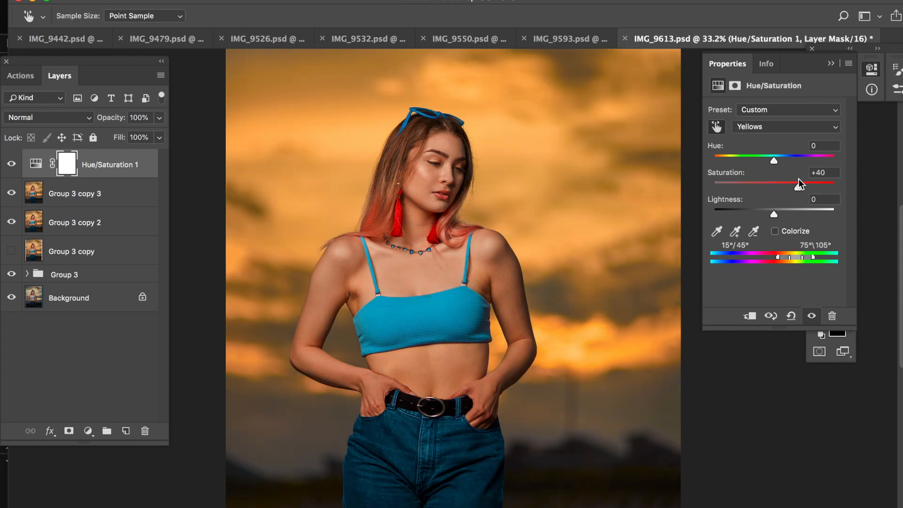
{"action": "key", "text": "super+0"}
{"action": "scroll", "coordinate": [293, 277], "scroll_direction": "down", "scroll_amount": 2}
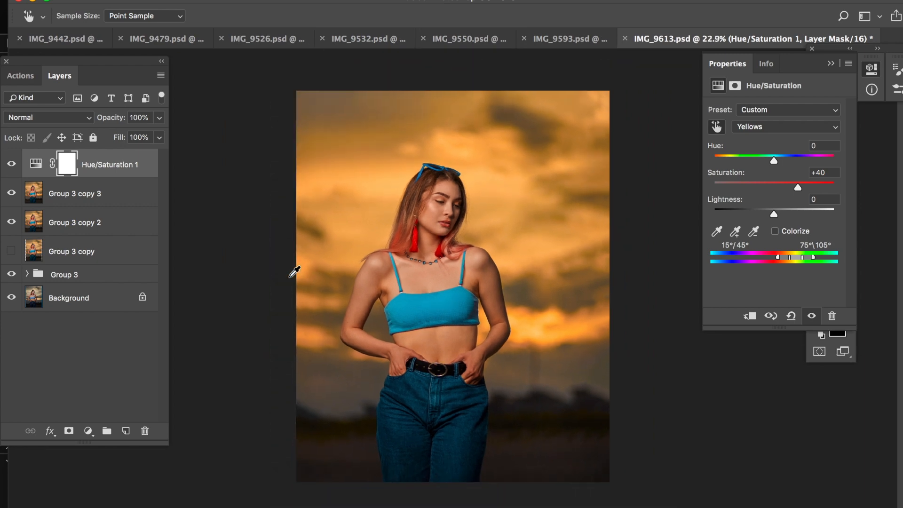
{"action": "left_click_drag", "start_coordinate": [798, 187], "coordinate": [779, 187]}
{"action": "left_click_drag", "start_coordinate": [783, 156], "coordinate": [759, 158]}
{"action": "key", "text": "super+z"}
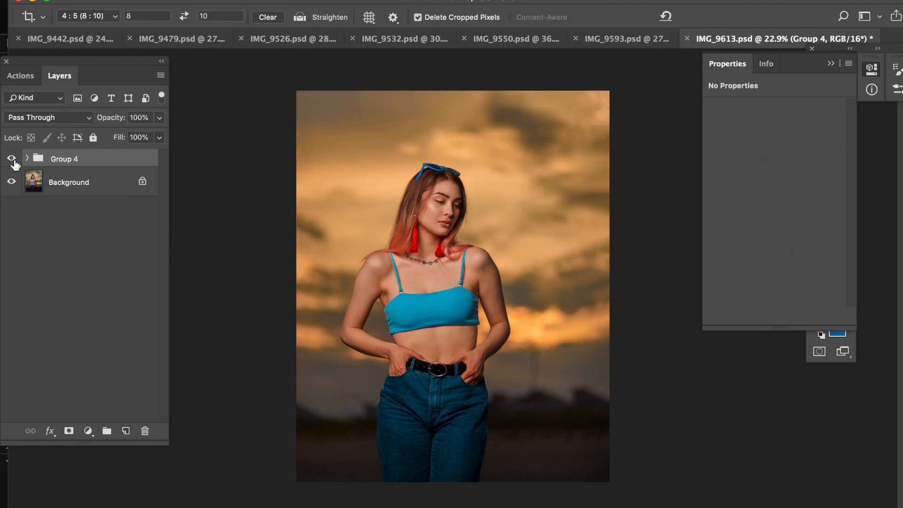
- Toggle Group 4 to compare the whole edit with the original, and examine the face up close
{"action": "left_click", "coordinate": [12, 160]}
{"action": "left_click", "coordinate": [13, 160]}
{"action": "left_click", "coordinate": [12, 160]}
{"action": "left_click", "coordinate": [12, 160]}
{"action": "scroll", "coordinate": [489, 183], "scroll_direction": "up", "scroll_amount": 3}
{"action": "scroll", "coordinate": [489, 183], "scroll_direction": "up", "scroll_amount": 2}
{"action": "scroll", "coordinate": [489, 183], "scroll_direction": "up", "scroll_amount": 3}
{"action": "scroll", "coordinate": [489, 183], "scroll_direction": "up", "scroll_amount": 5}
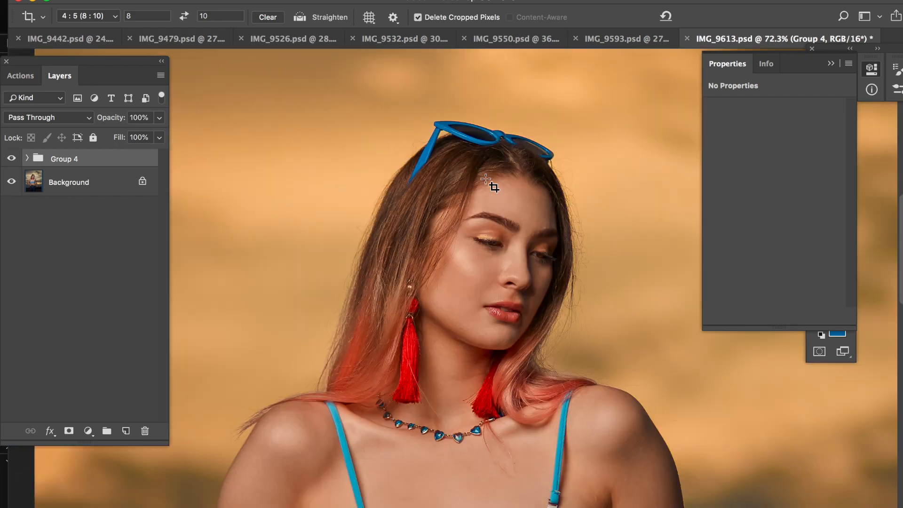
- Hide and show Group 4 to compare the close-up of the retouched face with the original
{"action": "left_click", "coordinate": [10, 158]}
{"action": "left_click", "coordinate": [10, 159]}
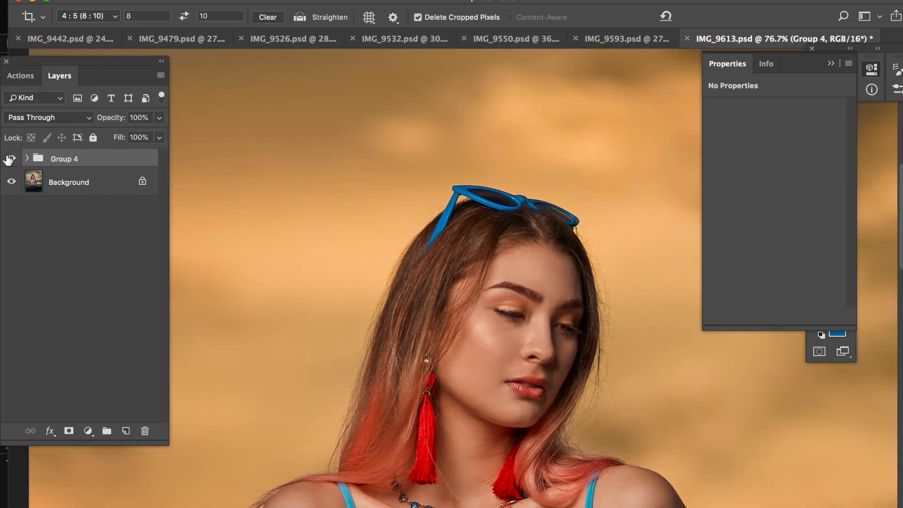
{"action": "key", "text": "super+0"}
- Expand Group 4, check the effect of Group 3 copy 3 by toggling its visibility, and duplicate that layer
{"action": "left_click", "coordinate": [29, 158]}
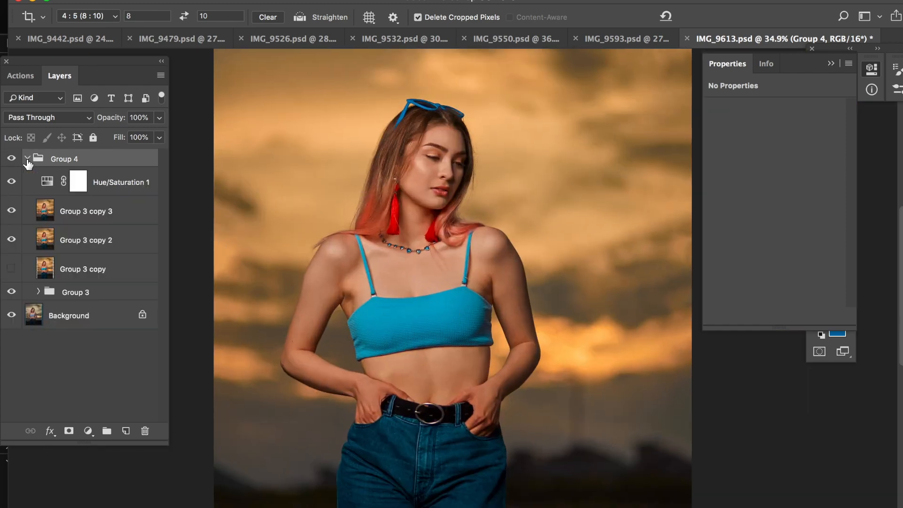
{"action": "left_click", "coordinate": [38, 217]}
{"action": "left_click", "coordinate": [10, 212]}
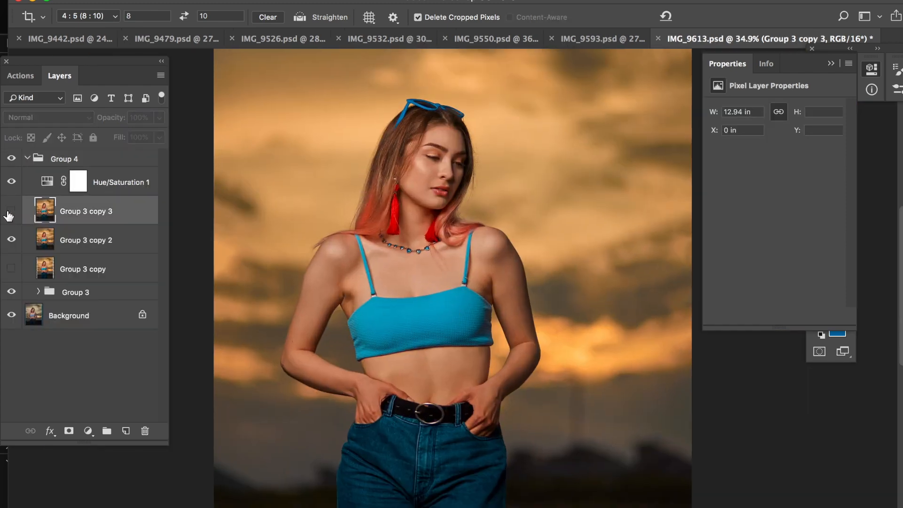
{"action": "left_click", "coordinate": [10, 212]}
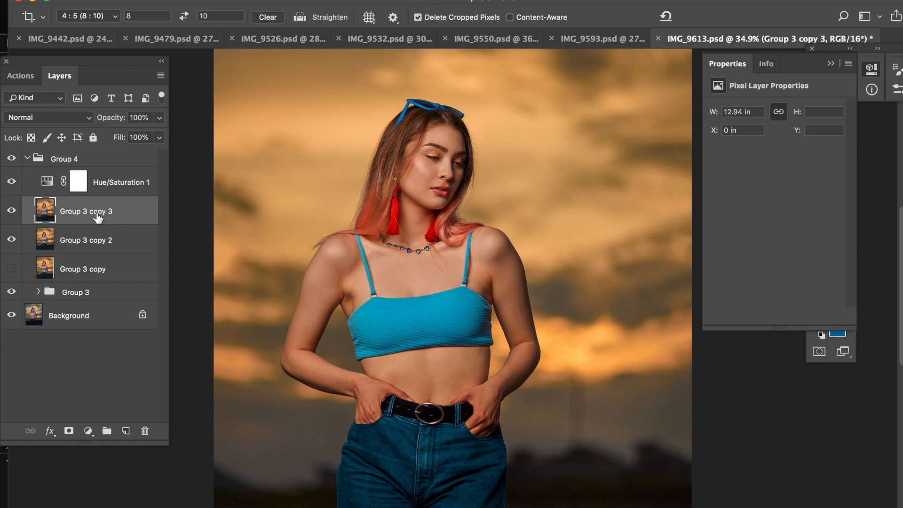
{"action": "key", "text": "super+j"}
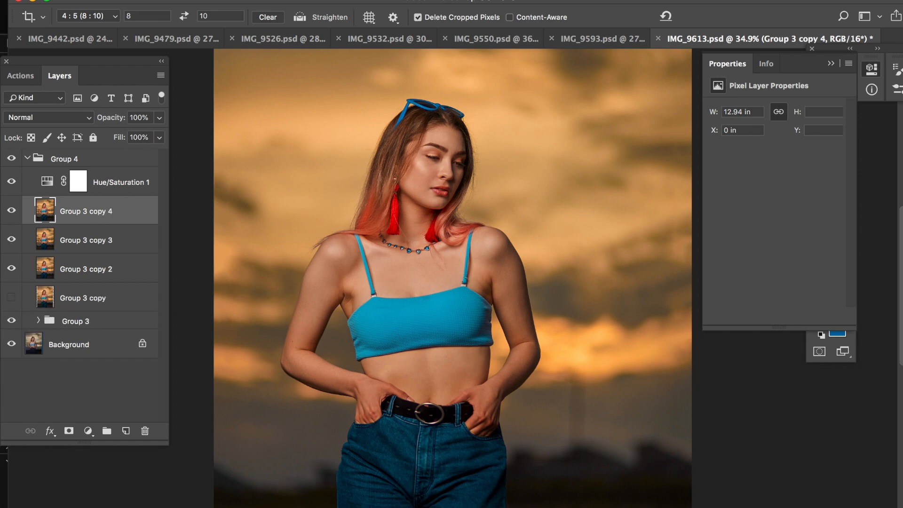
- Apply a High Pass filter with a 4.0 pixel radius to the duplicated layer
{"action": "left_click", "coordinate": [190, 0]}
{"action": "left_click", "coordinate": [346, 0]}
{"action": "left_click", "coordinate": [346, 0]}
{"action": "mouse_move", "coordinate": [390, 269]}
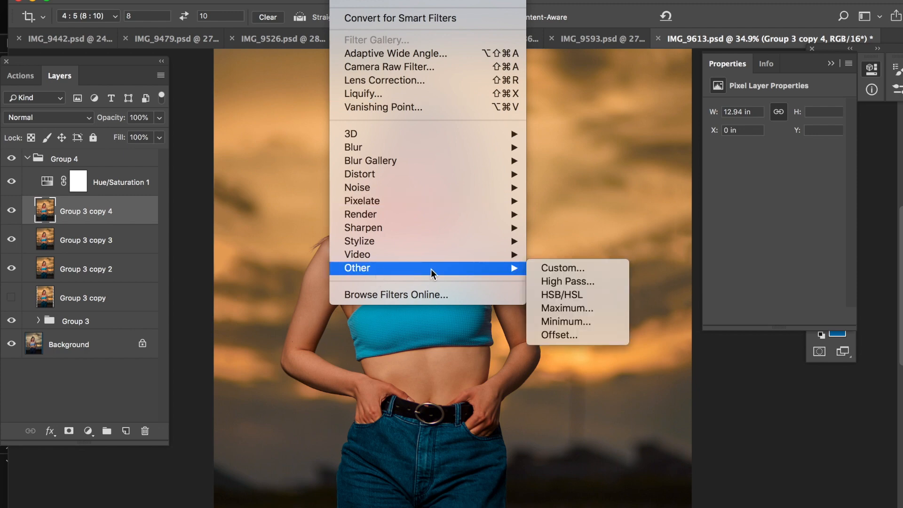
{"action": "left_click", "coordinate": [568, 281]}
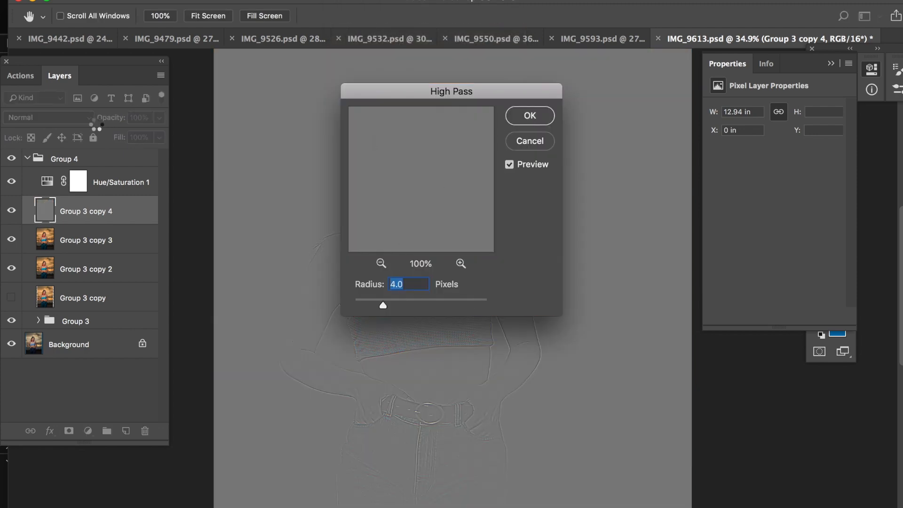
{"action": "key", "text": "Return"}
- Set the High Pass layer's blend mode to Linear Light and its opacity to 27%
{"action": "left_click", "coordinate": [63, 117]}
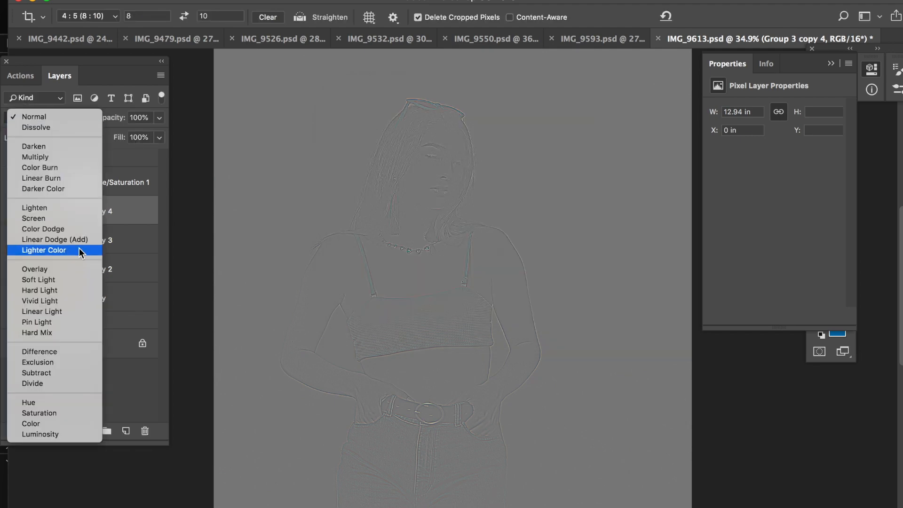
{"action": "left_click", "coordinate": [71, 308]}
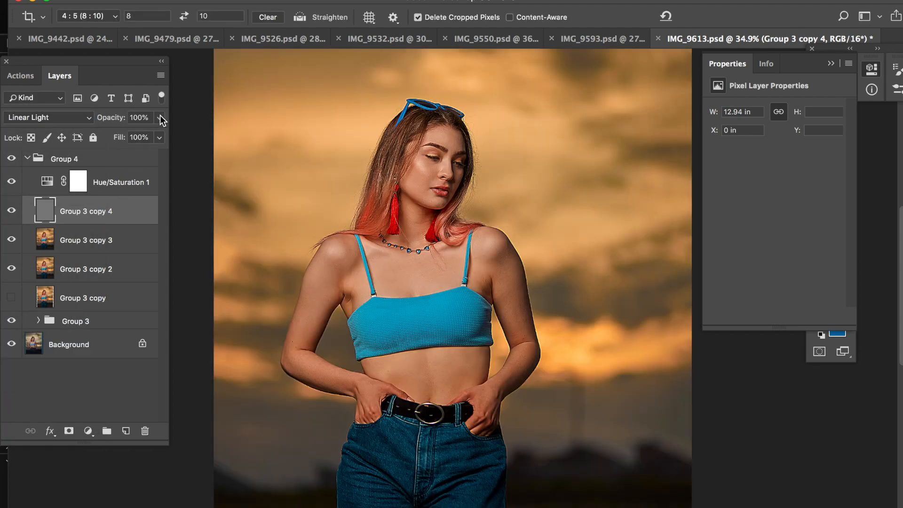
{"action": "left_click_drag", "start_coordinate": [160, 118], "coordinate": [104, 133]}
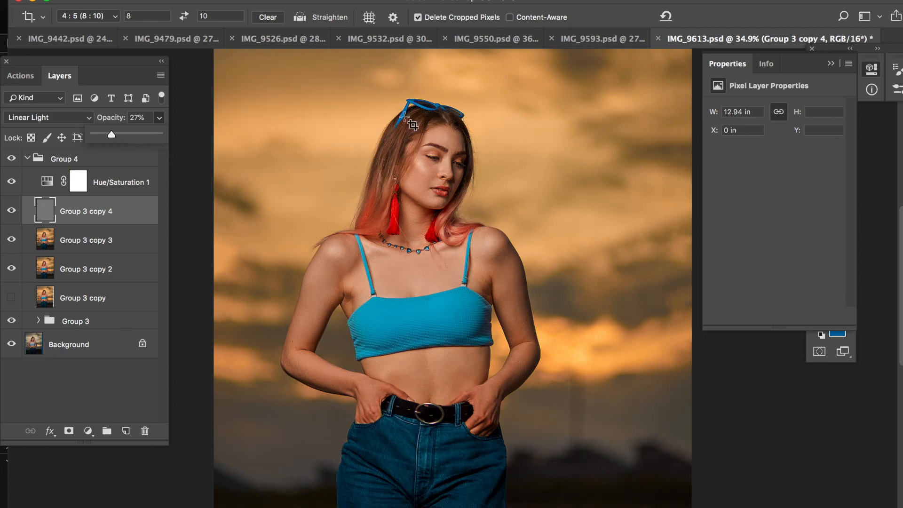
- Examine the face and hair up close with the High Pass sharpening layer hidden and shown
{"action": "scroll", "coordinate": [413, 124], "scroll_direction": "up", "scroll_amount": 3}
{"action": "scroll", "coordinate": [413, 125], "scroll_direction": "up", "scroll_amount": 2}
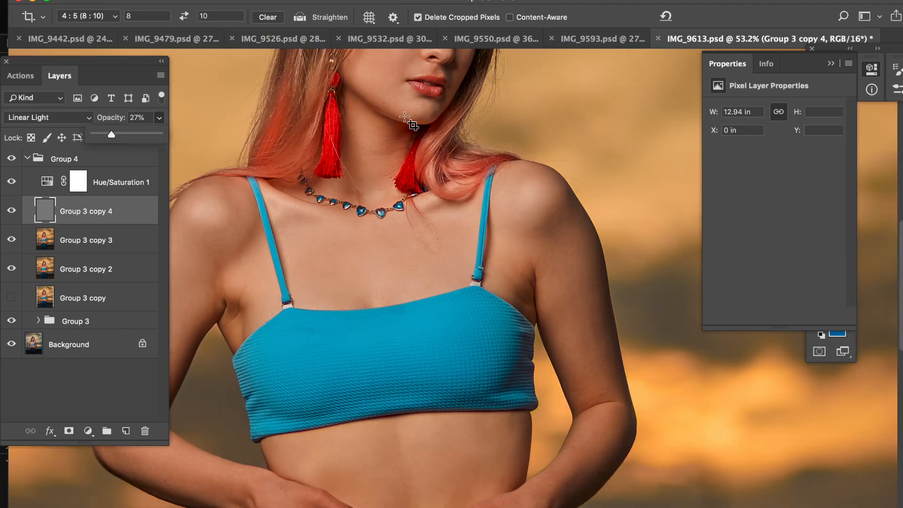
{"action": "scroll", "coordinate": [413, 125], "scroll_direction": "up", "scroll_amount": 5}
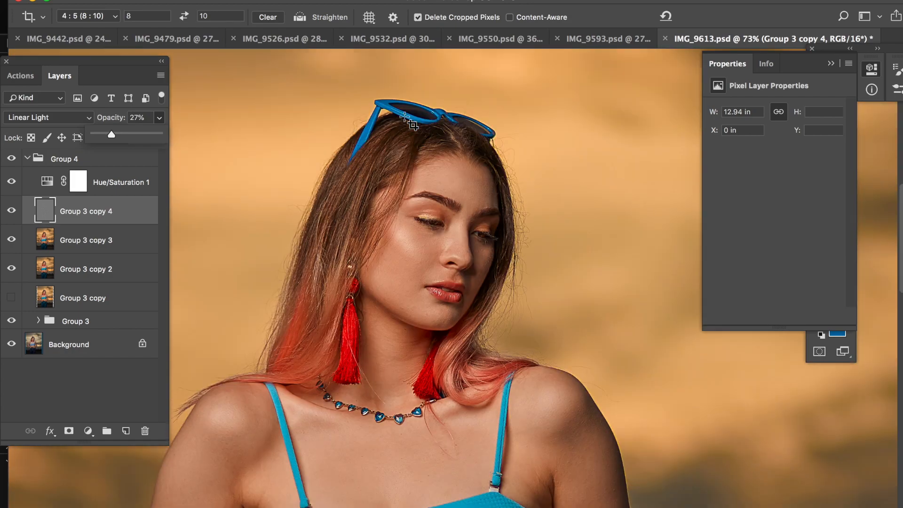
{"action": "scroll", "coordinate": [418, 219], "scroll_direction": "up", "scroll_amount": 5}
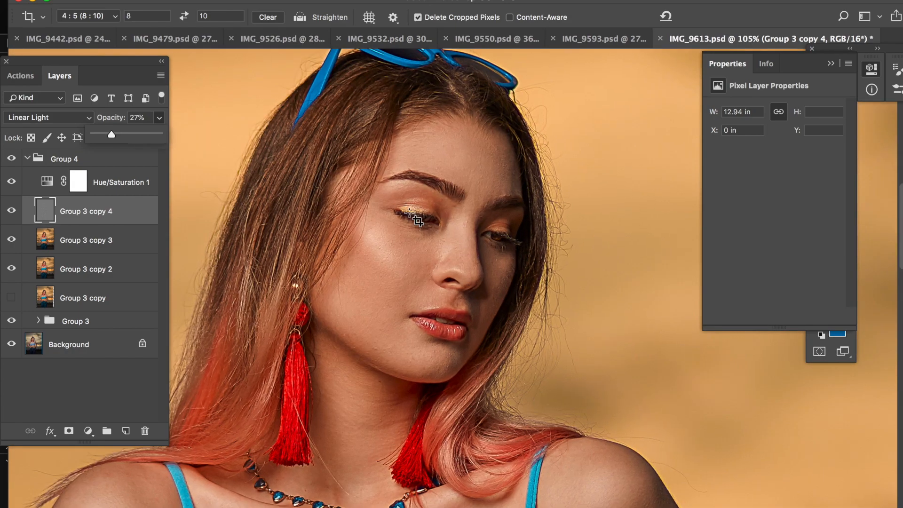
{"action": "scroll", "coordinate": [417, 219], "scroll_direction": "up", "scroll_amount": 1}
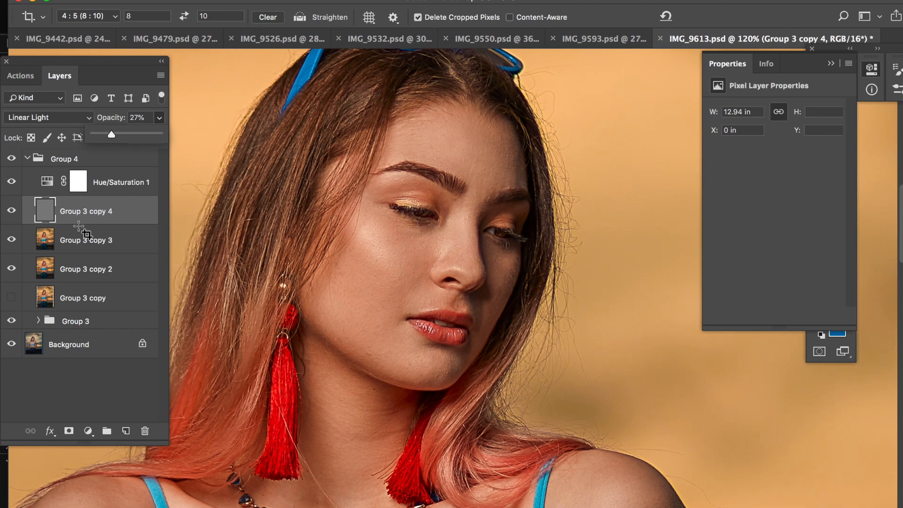
{"action": "left_click", "coordinate": [11, 210]}
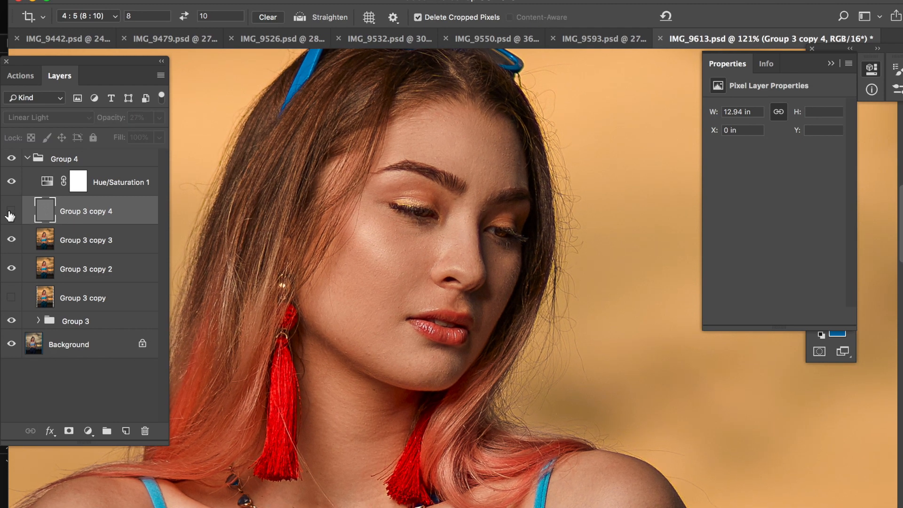
{"action": "left_click", "coordinate": [10, 211]}
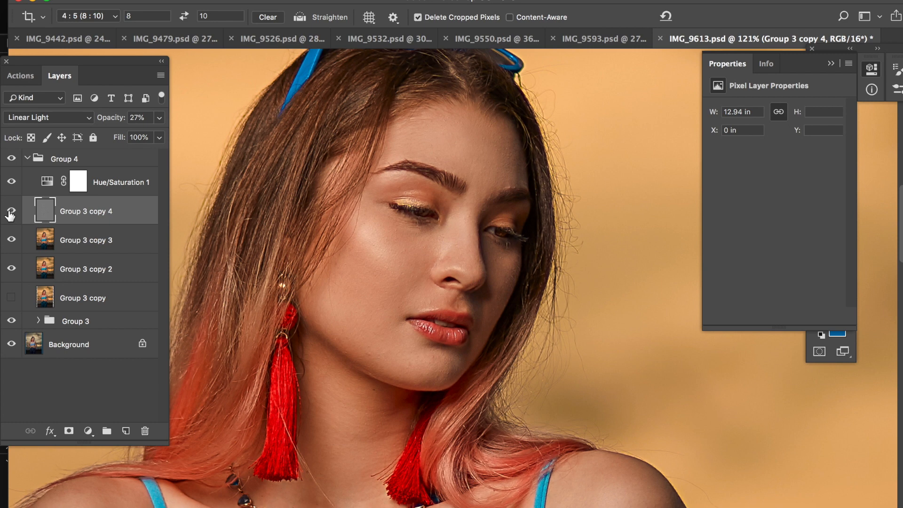
{"action": "left_click", "coordinate": [10, 211]}
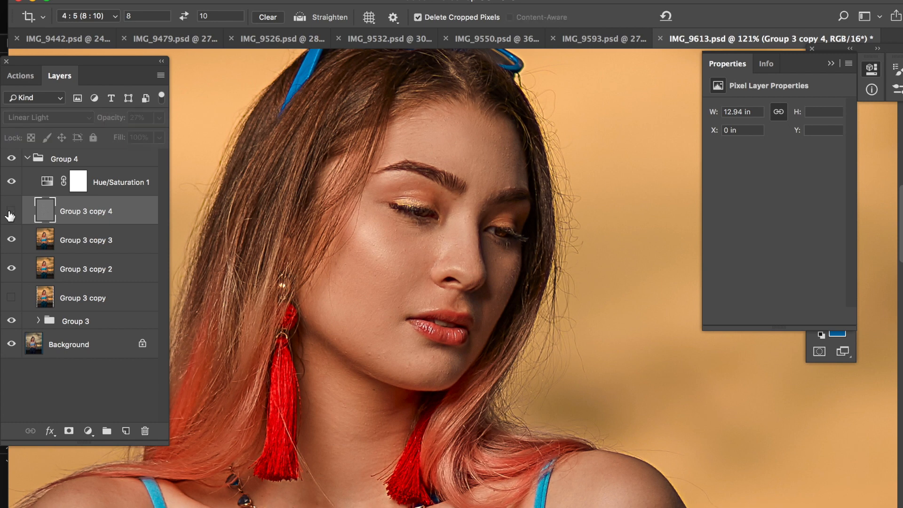
{"action": "left_click", "coordinate": [10, 211]}
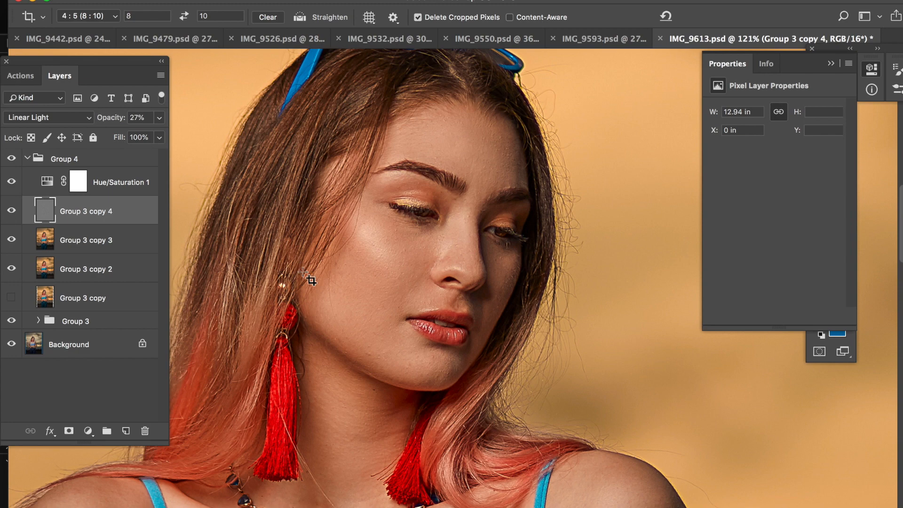
- Examine the full sharpened portrait at a reduced size to judge its overall look
{"action": "key", "text": "super+minus"}
{"action": "key", "text": "super+minus"}
{"action": "key", "text": "super+minus"}
{"action": "key", "text": "super+minus"}
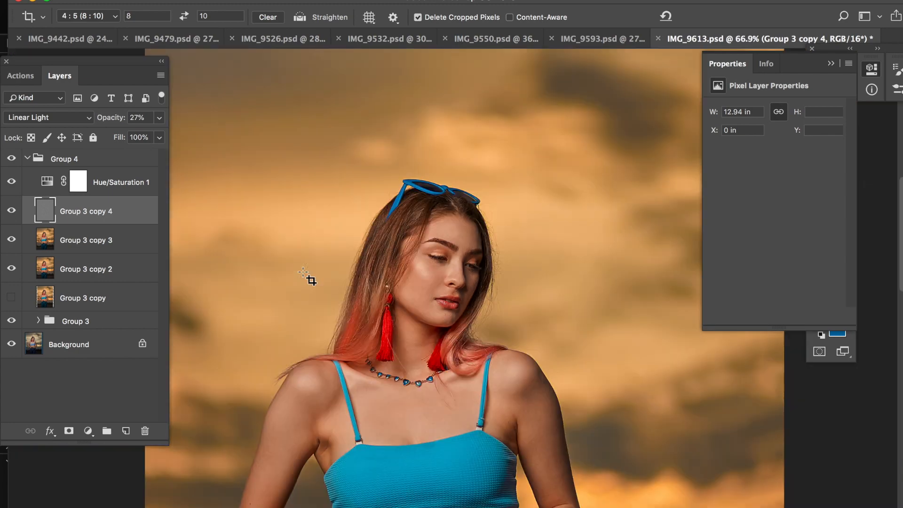
{"action": "key", "text": "super+minus"}
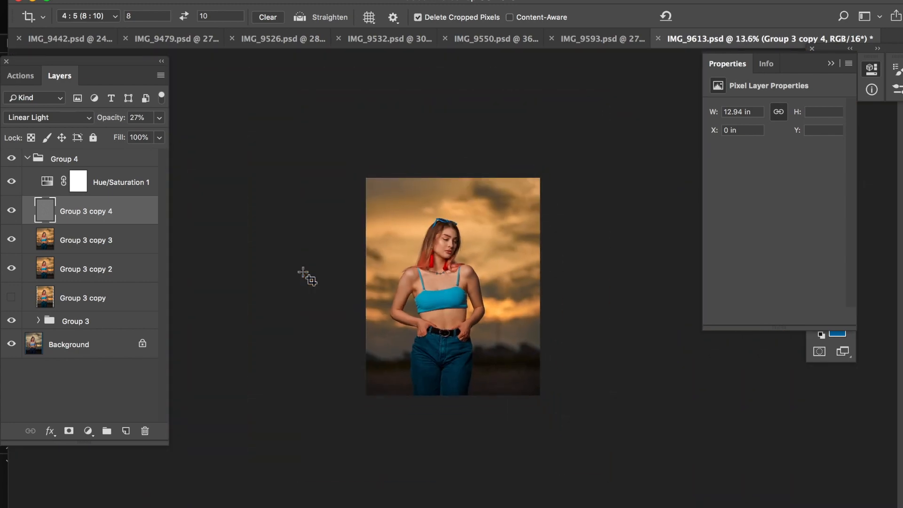
{"action": "key", "text": "super+plus"}
{"action": "key", "text": "super+plus"}
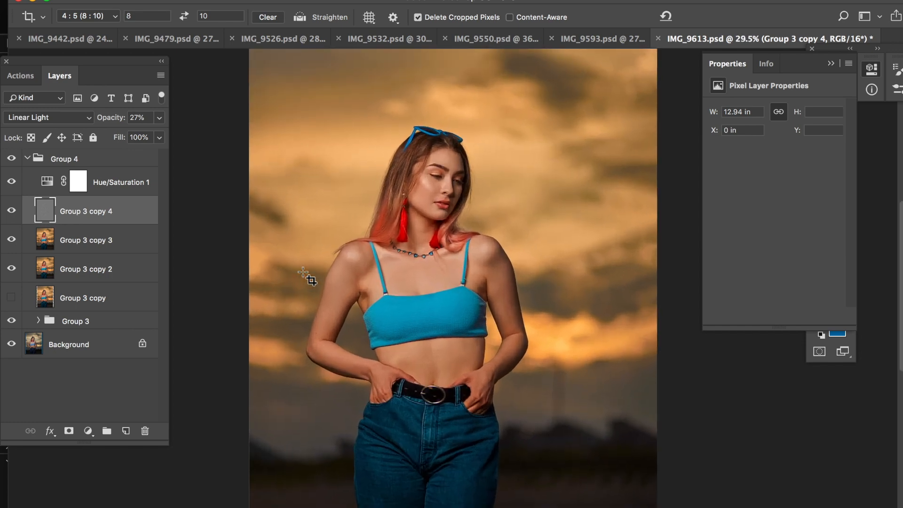